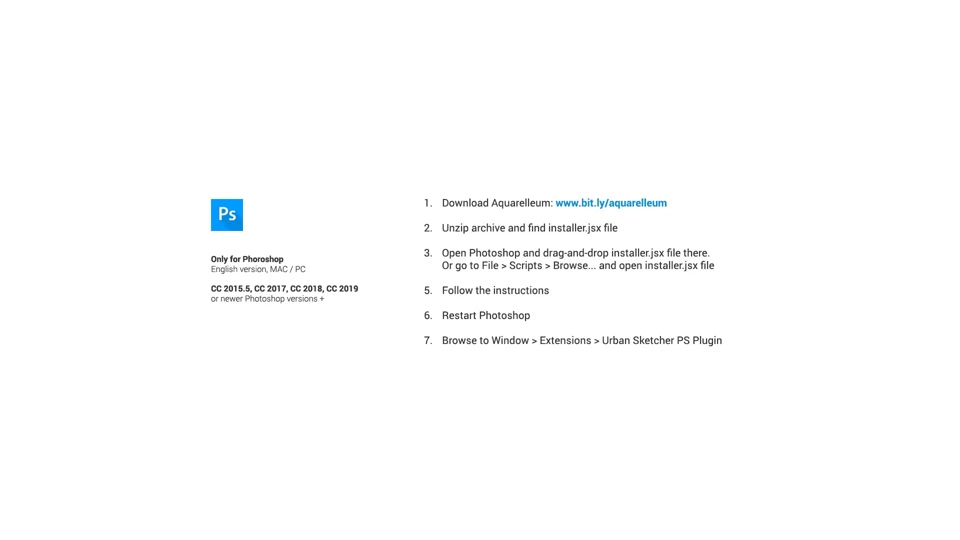
# Launch Photoshop and drag installer.jsx from the UrbanSketcherPSPlugin folder into it.
pyautogui.doubleClick(178, 78)
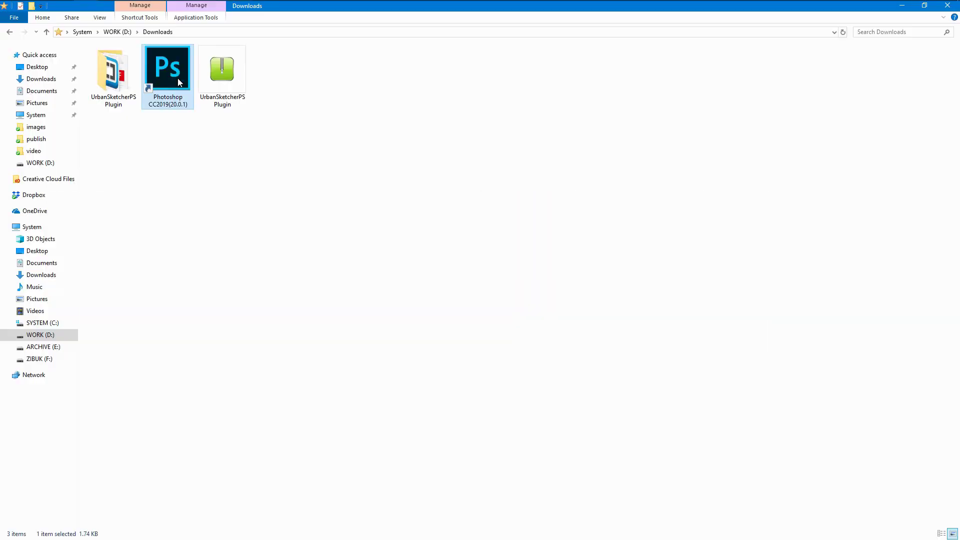
pyautogui.doubleClick(123, 78)
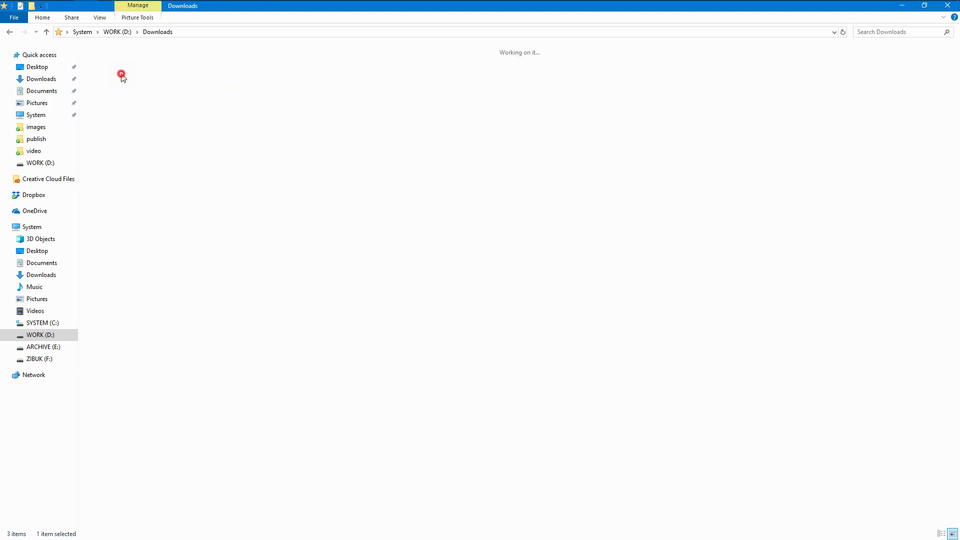
pyautogui.doubleClick(224, 73)
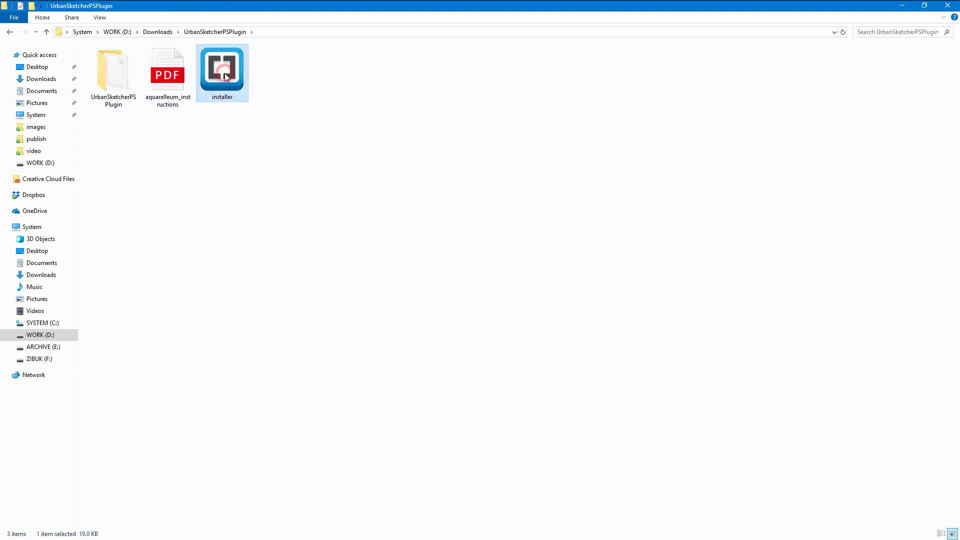
pyautogui.moveTo(229, 67)
pyautogui.mouseDown()
pyautogui.moveTo(433, 262)
pyautogui.moveTo(539, 258)
pyautogui.moveTo(412, 271)
pyautogui.mouseUp()
pyautogui.hotkey('alt', 'Tab')
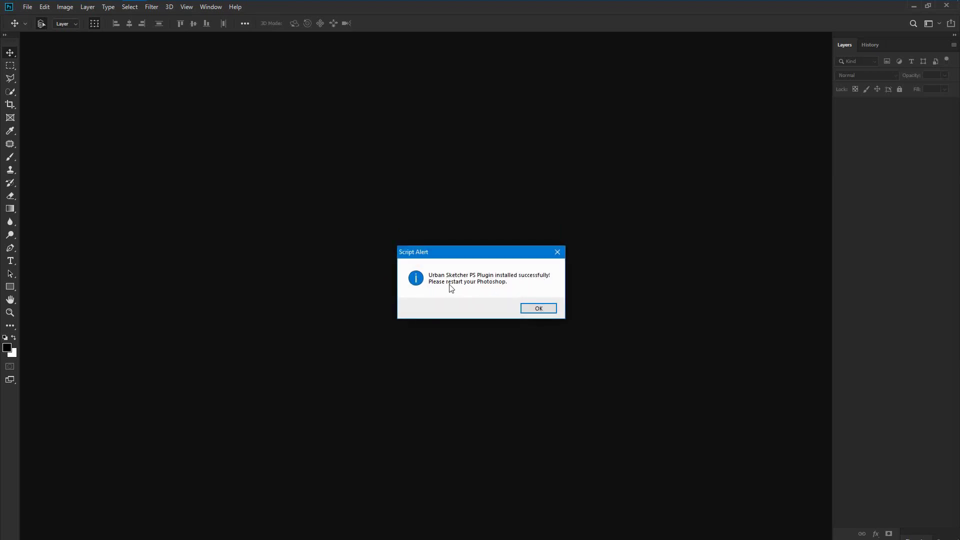
# Dismiss the install alert, quit Photoshop and relaunch it from the Downloads shortcut.
pyautogui.click(548, 309)
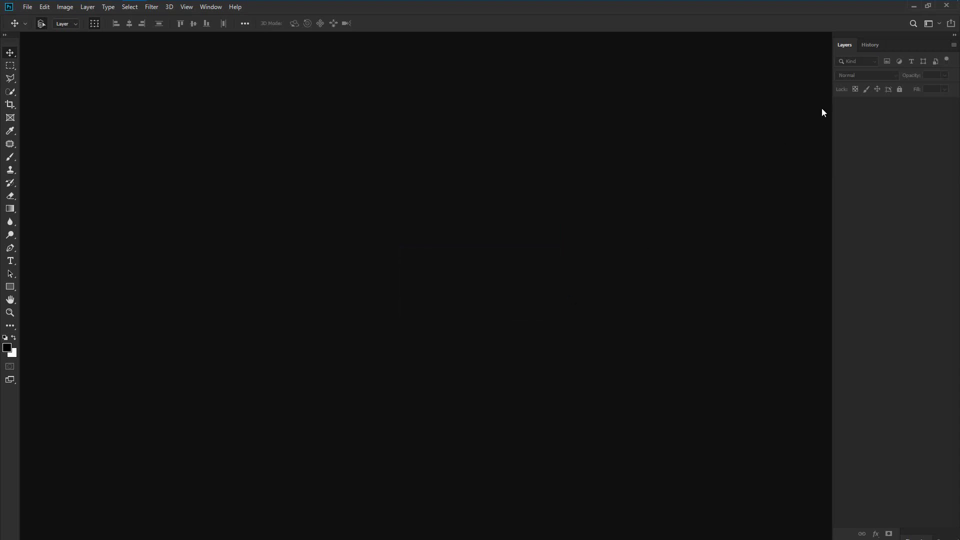
pyautogui.click(944, 6)
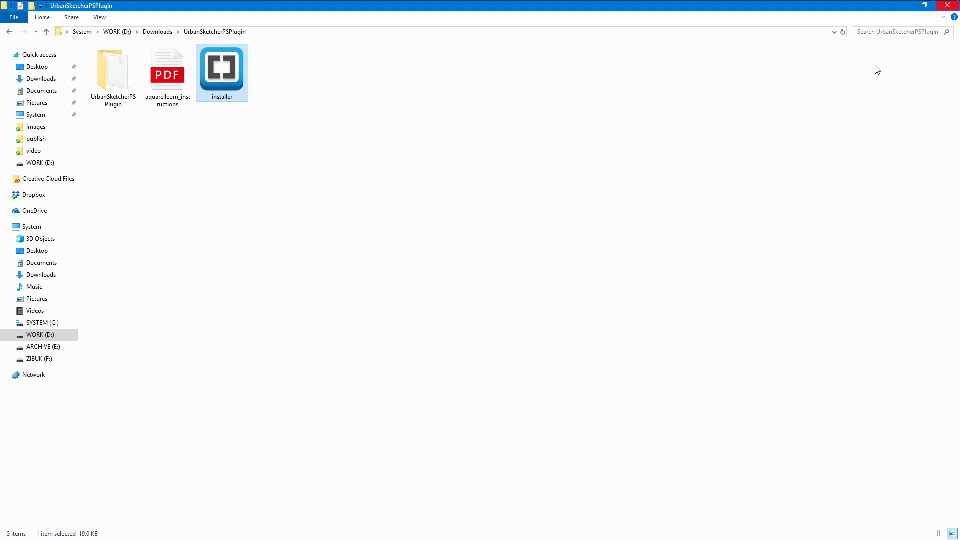
pyautogui.click(138, 133)
pyautogui.click(49, 32)
pyautogui.click(175, 84)
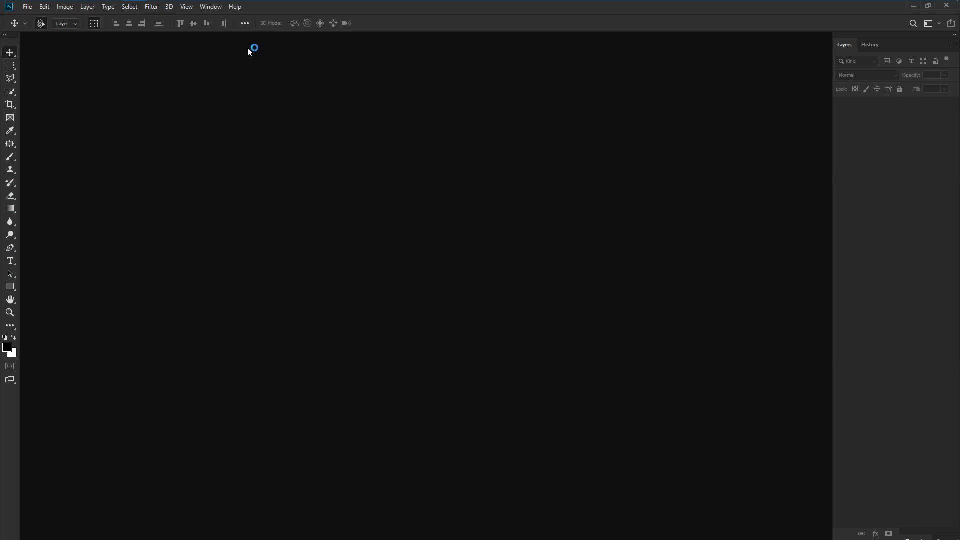
# Open the Urban Sketcher PS Plugin panel from Window > Extensions.
pyautogui.click(211, 8)
pyautogui.moveTo(220, 53)
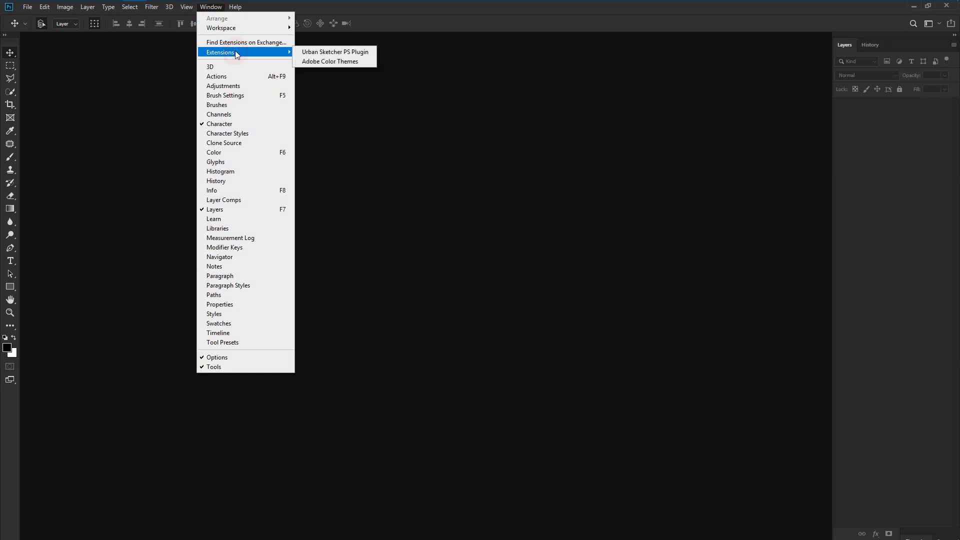
pyautogui.click(368, 55)
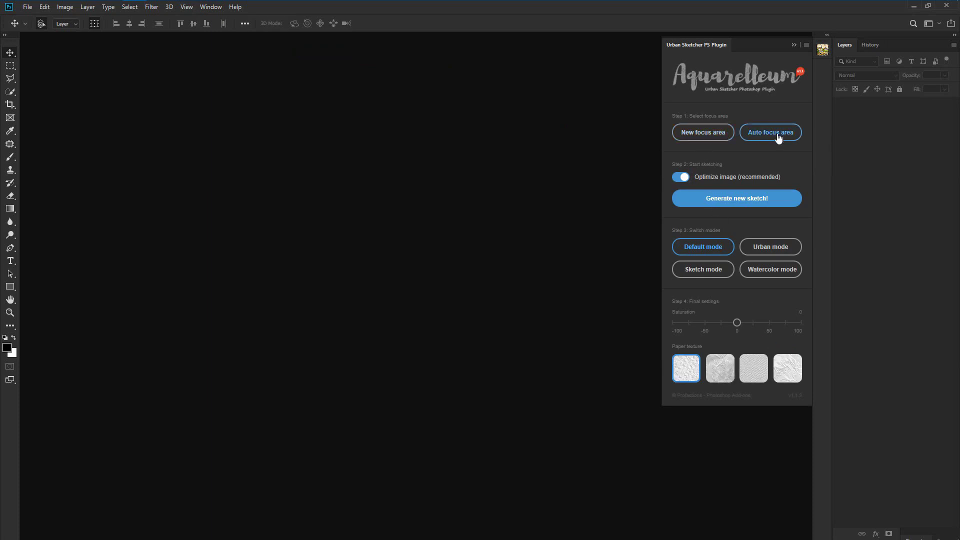
pyautogui.click(782, 272)
# Uninstall the Urban Sketcher extension from its panel menu, confirm it, and close the floating panel.
pyautogui.click(805, 44)
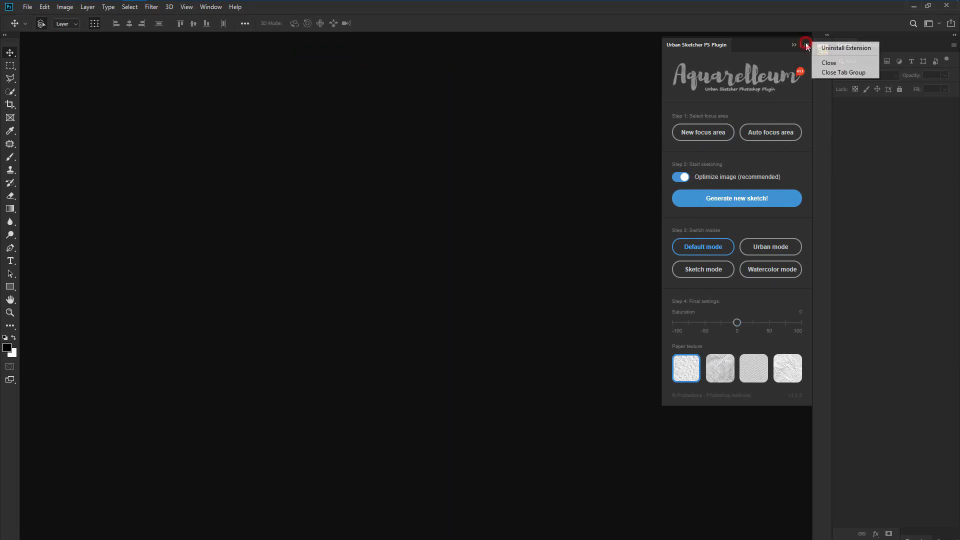
pyautogui.click(860, 48)
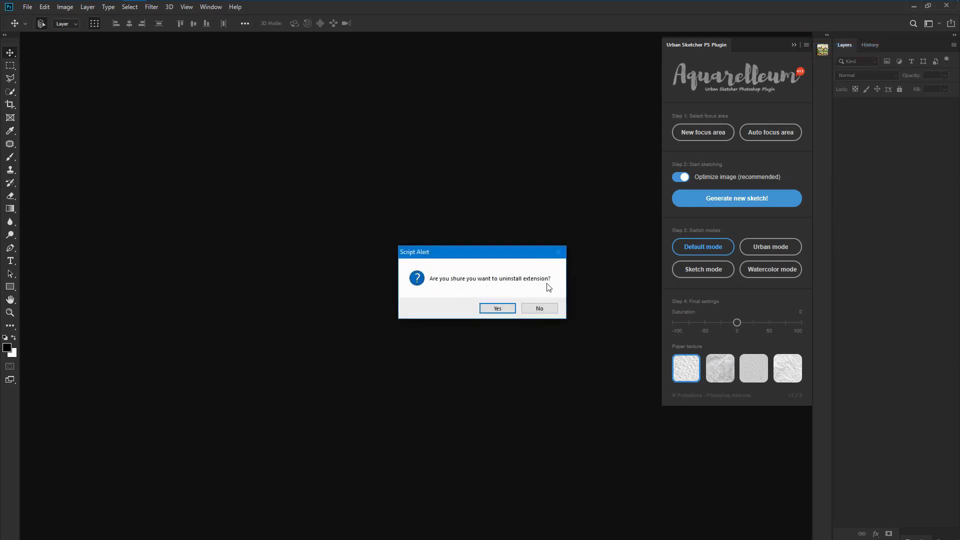
pyautogui.click(511, 308)
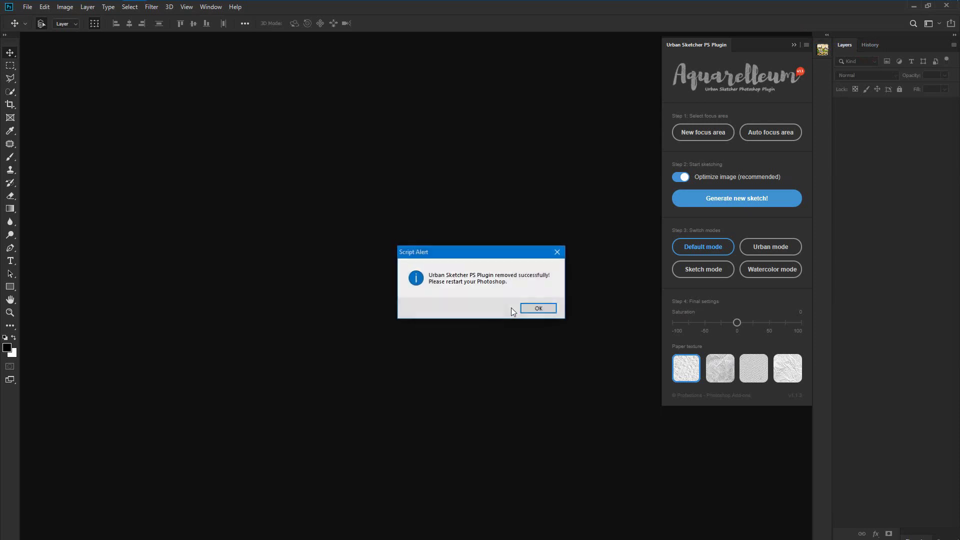
pyautogui.click(544, 312)
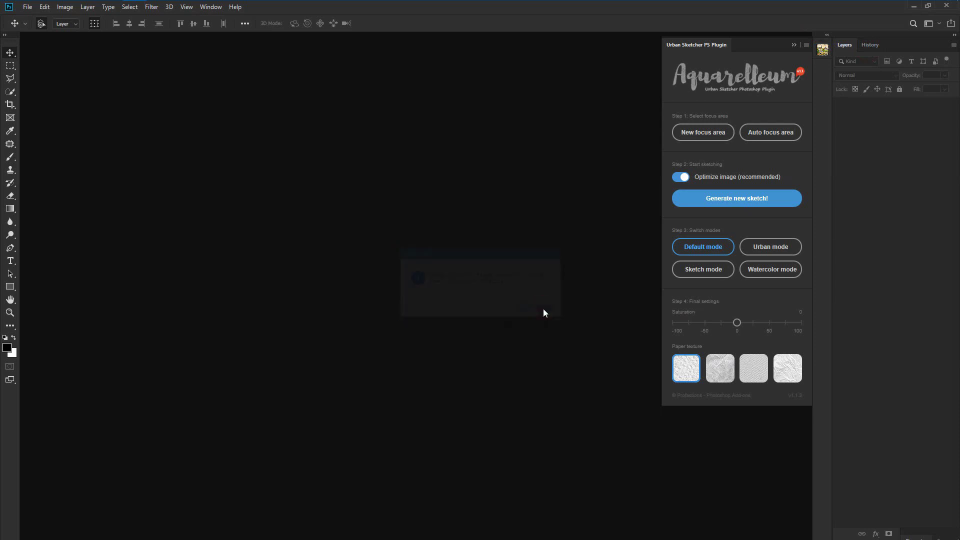
pyautogui.moveTo(770, 61); pyautogui.dragTo(754, 55)
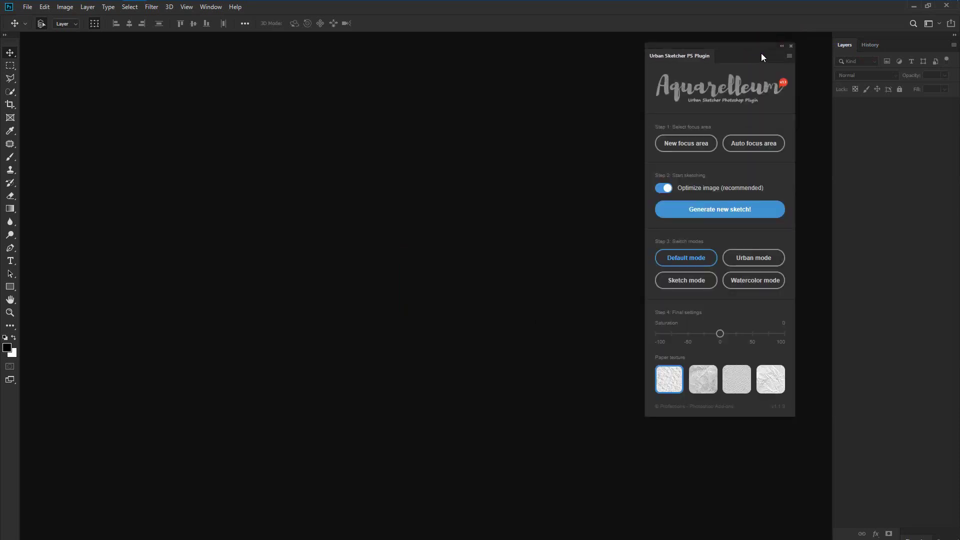
pyautogui.click(791, 46)
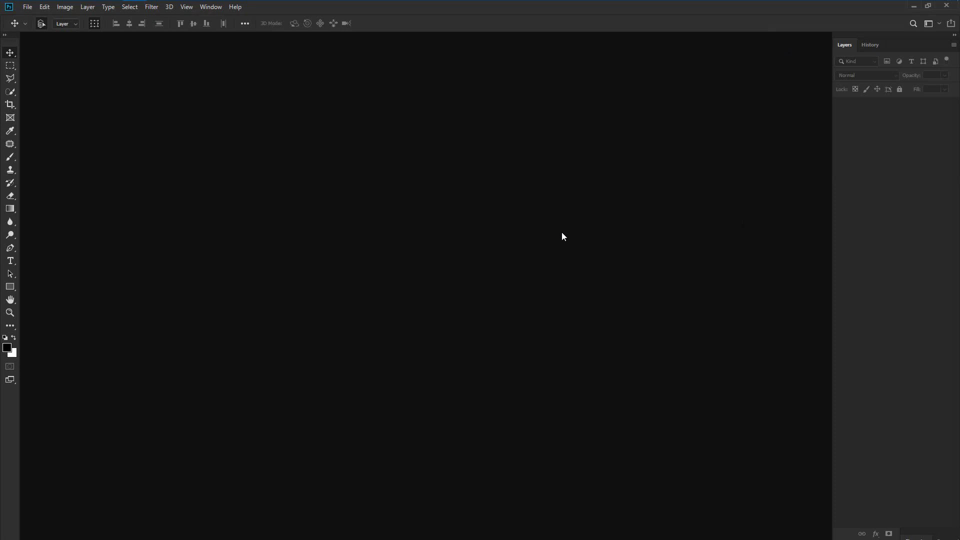
# Reinstall the plugin by running the installer script through File > Scripts > Browse, then quit Photoshop.
pyautogui.click(29, 7)
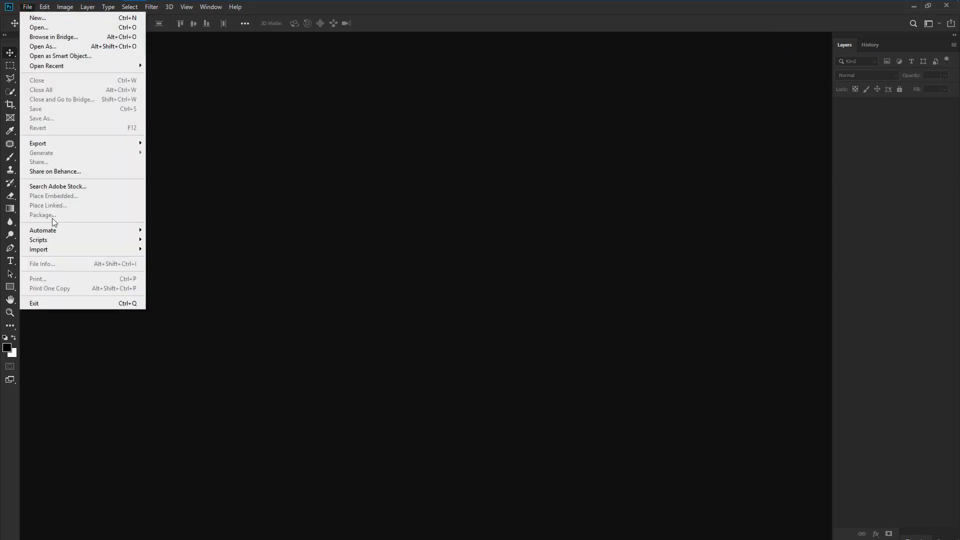
pyautogui.moveTo(45, 239)
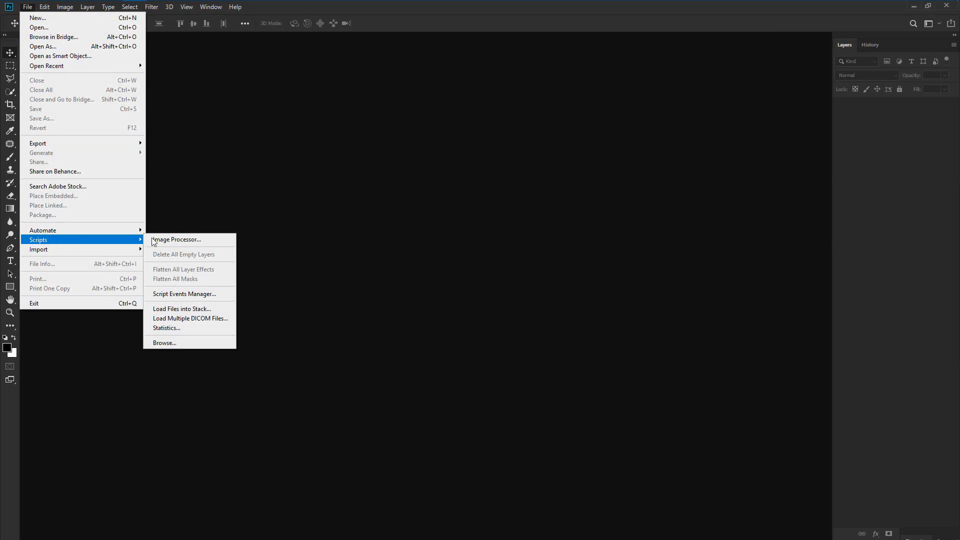
pyautogui.click(230, 344)
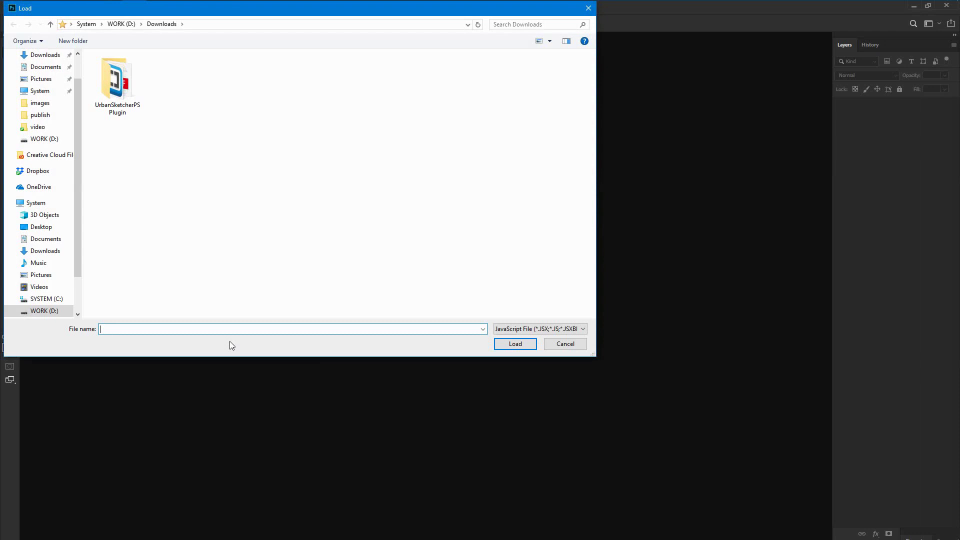
pyautogui.click(118, 89)
pyautogui.doubleClick(118, 87)
pyautogui.click(174, 81)
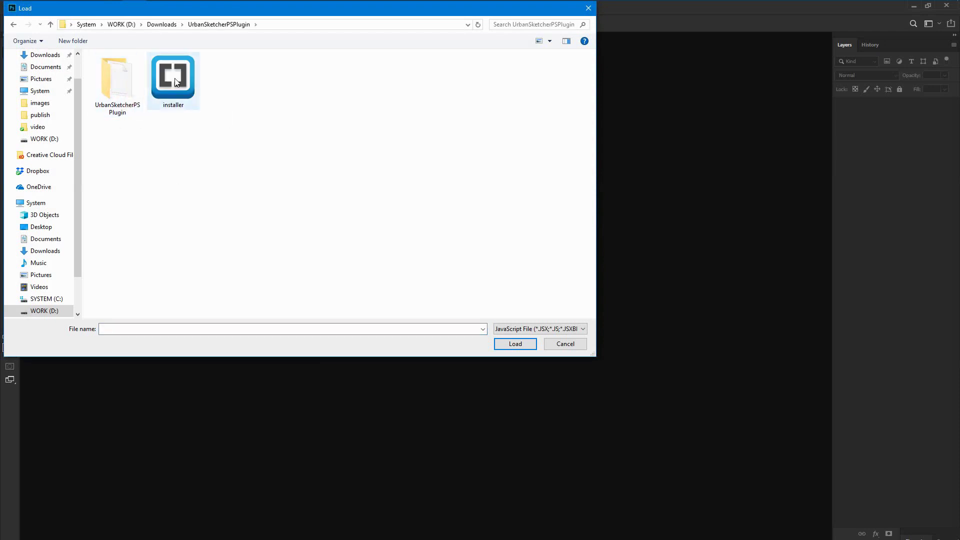
pyautogui.click(514, 345)
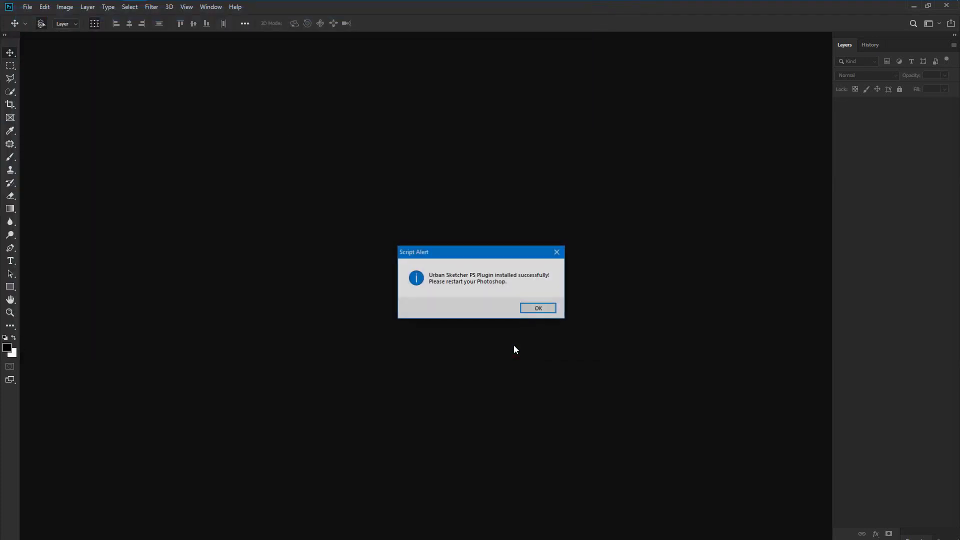
pyautogui.click(539, 308)
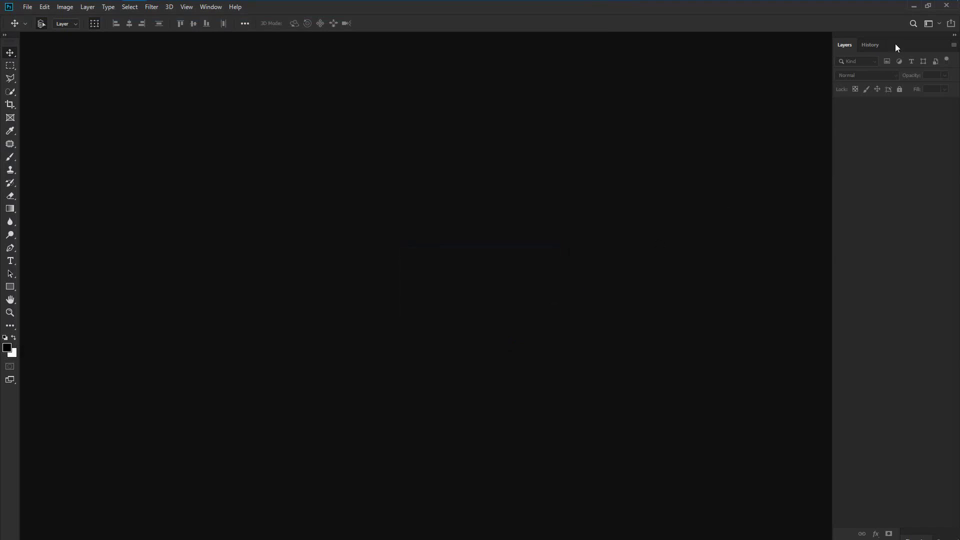
pyautogui.click(952, 9)
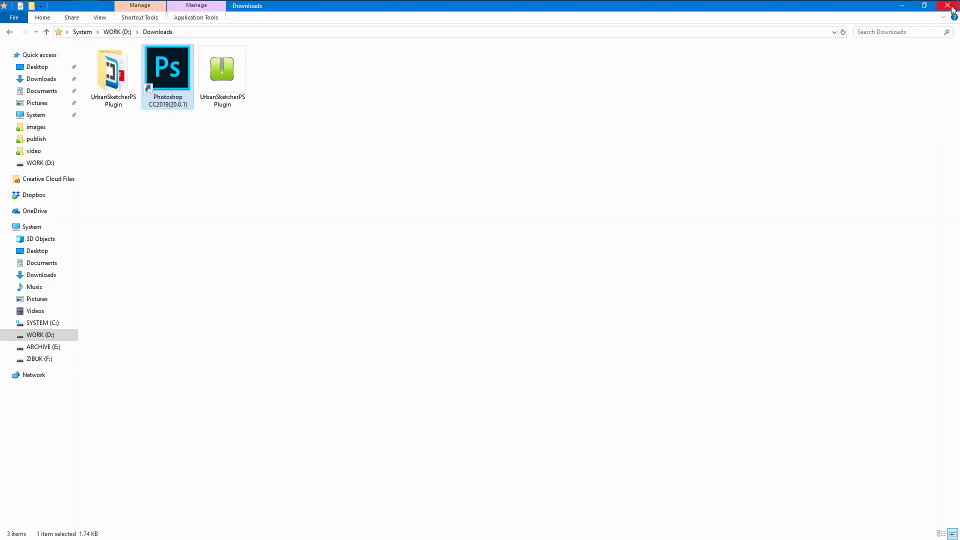
# Relaunch Photoshop and reopen Window > Extensions > Urban Sketcher PS Plugin.
pyautogui.doubleClick(177, 78)
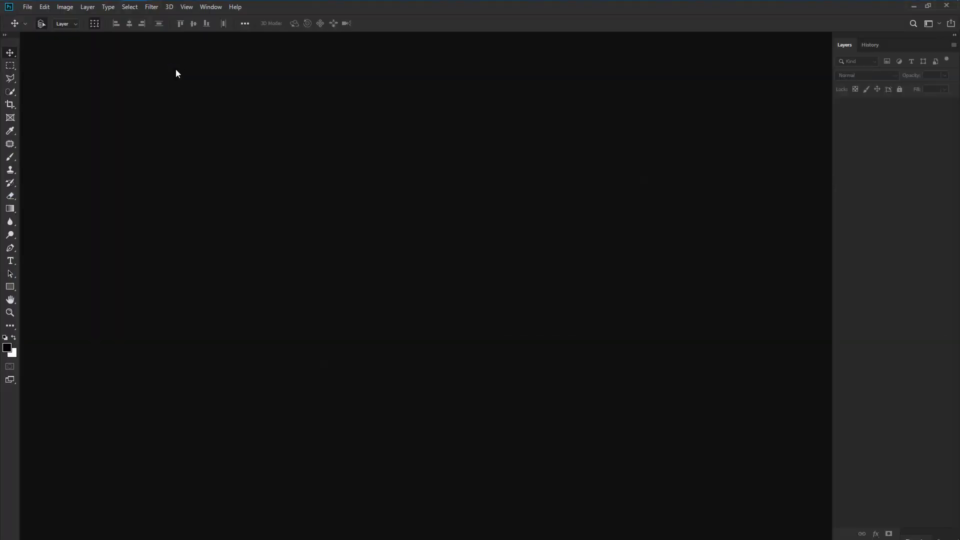
pyautogui.click(208, 8)
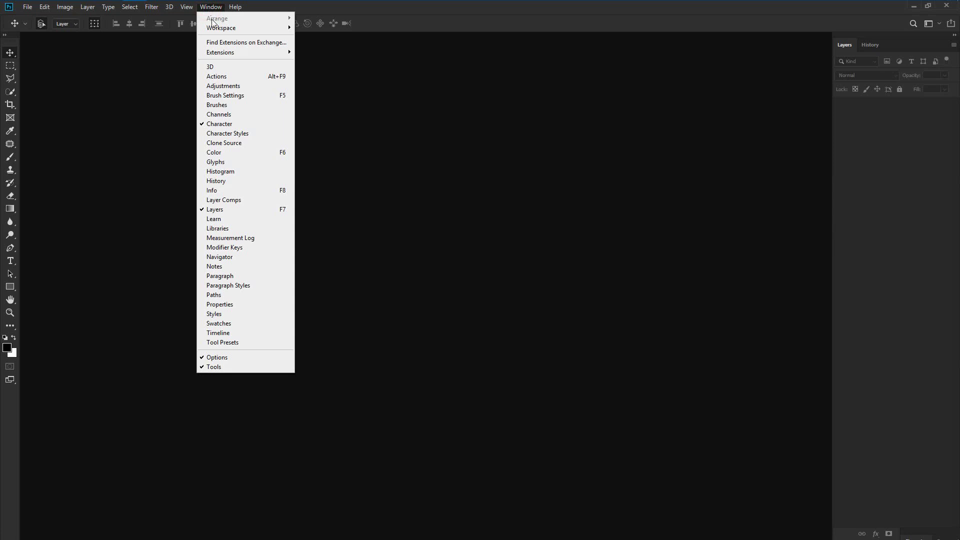
pyautogui.click(224, 53)
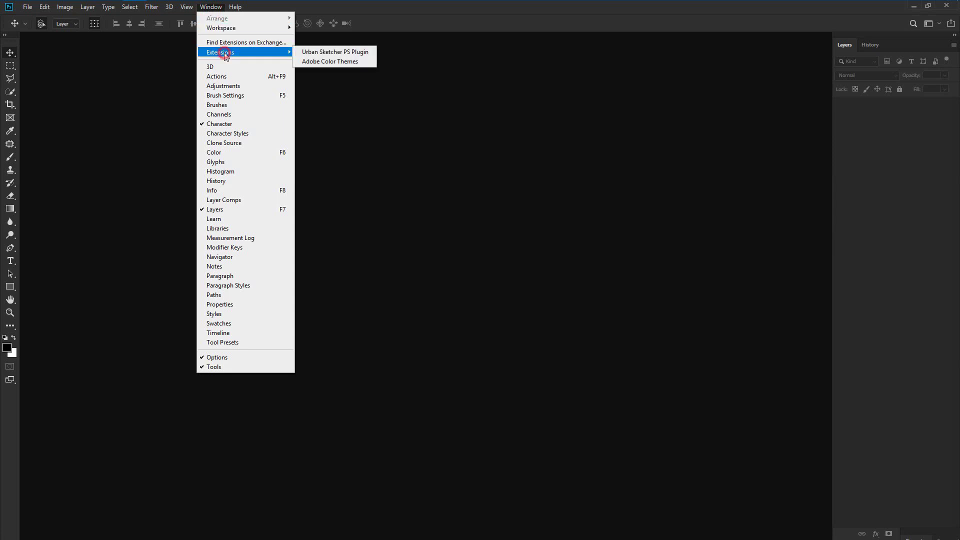
pyautogui.click(361, 53)
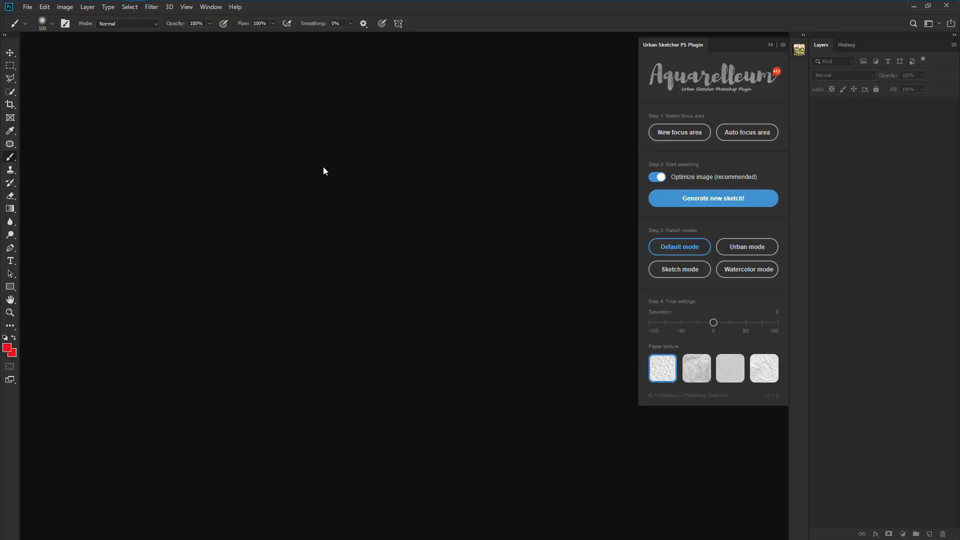
# Open img001.psd and img002.psd, make img001 active and select the Move tool.
pyautogui.doubleClick(322, 166)
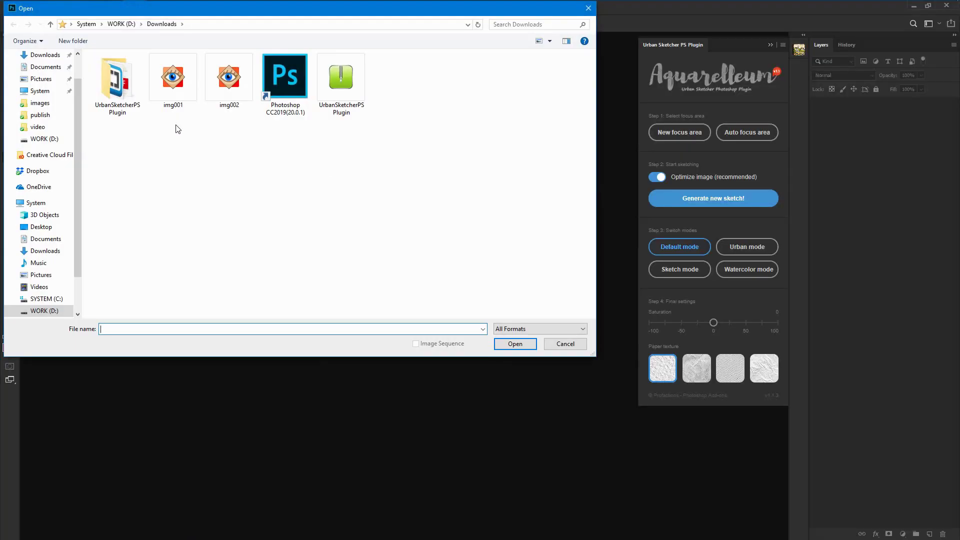
pyautogui.moveTo(178, 127); pyautogui.dragTo(235, 88)
pyautogui.doubleClick(235, 87)
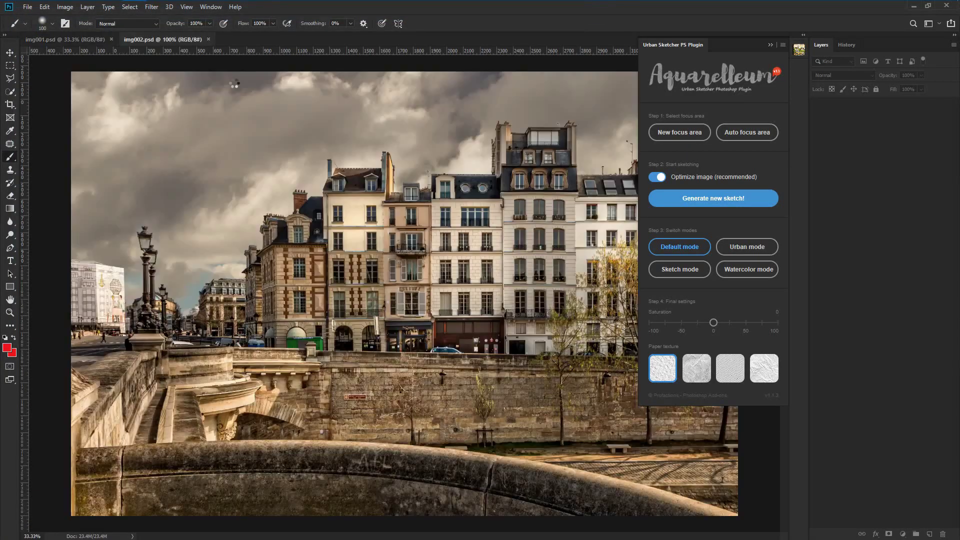
pyautogui.click(84, 38)
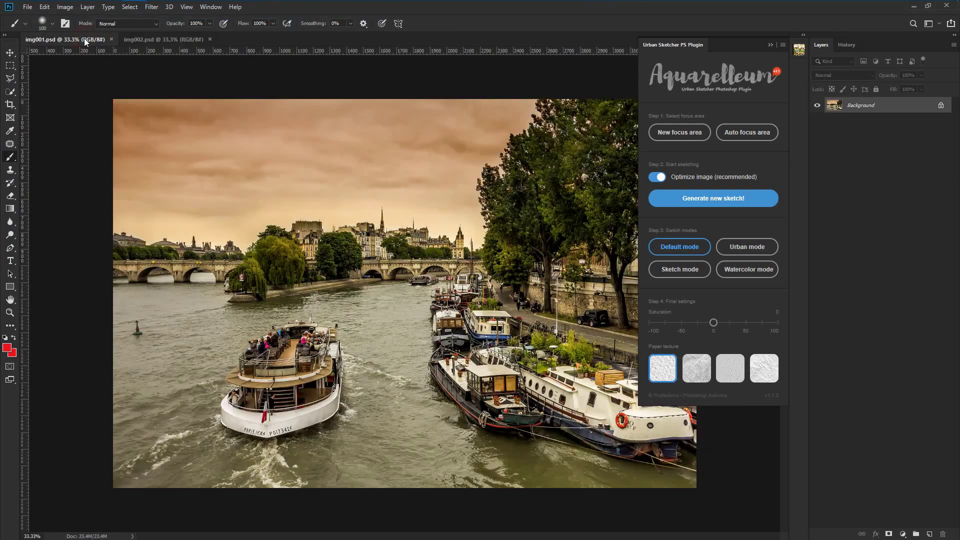
pyautogui.click(10, 53)
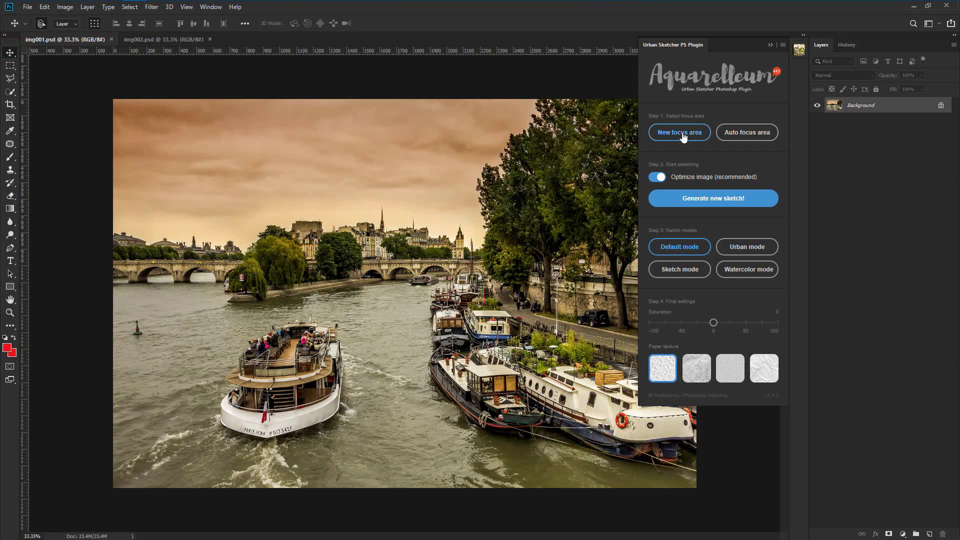
# Start a new focus area and paint red over skyline, buildings, willows, bridge, boats and trees.
pyautogui.click(682, 133)
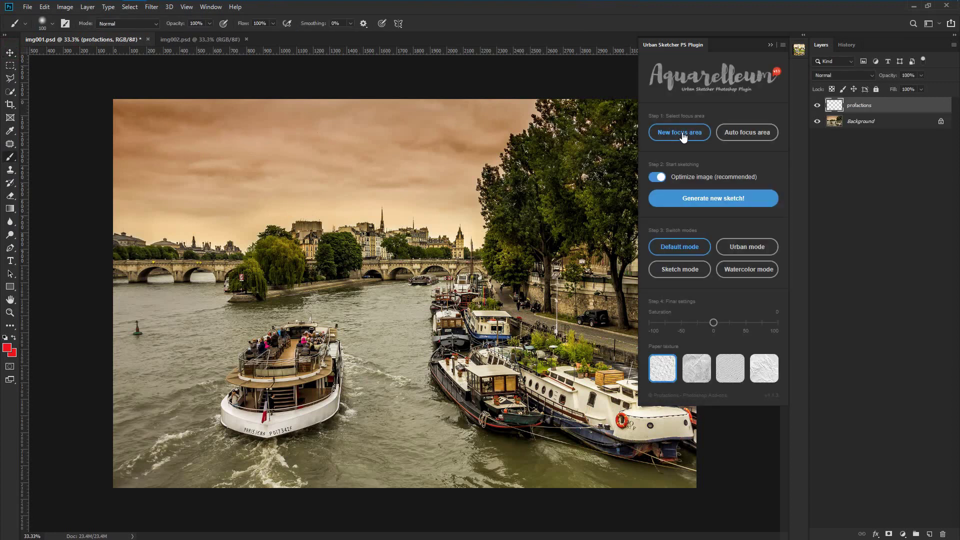
pyautogui.moveTo(261, 244)
pyautogui.mouseDown()
pyautogui.moveTo(375, 230)
pyautogui.moveTo(425, 238)
pyautogui.moveTo(470, 265)
pyautogui.moveTo(294, 269)
pyautogui.moveTo(405, 273)
pyautogui.moveTo(399, 283)
pyautogui.moveTo(322, 300)
pyautogui.moveTo(302, 286)
pyautogui.moveTo(442, 280)
pyautogui.moveTo(457, 309)
pyautogui.moveTo(448, 261)
pyautogui.mouseUp()
pyautogui.moveTo(367, 255); pyautogui.dragTo(427, 235)
pyautogui.moveTo(294, 260)
pyautogui.mouseDown()
pyautogui.moveTo(249, 262)
pyautogui.moveTo(220, 247)
pyautogui.moveTo(195, 258)
pyautogui.moveTo(123, 256)
pyautogui.moveTo(240, 280)
pyautogui.moveTo(232, 289)
pyautogui.moveTo(248, 300)
pyautogui.moveTo(282, 285)
pyautogui.moveTo(251, 283)
pyautogui.mouseUp()
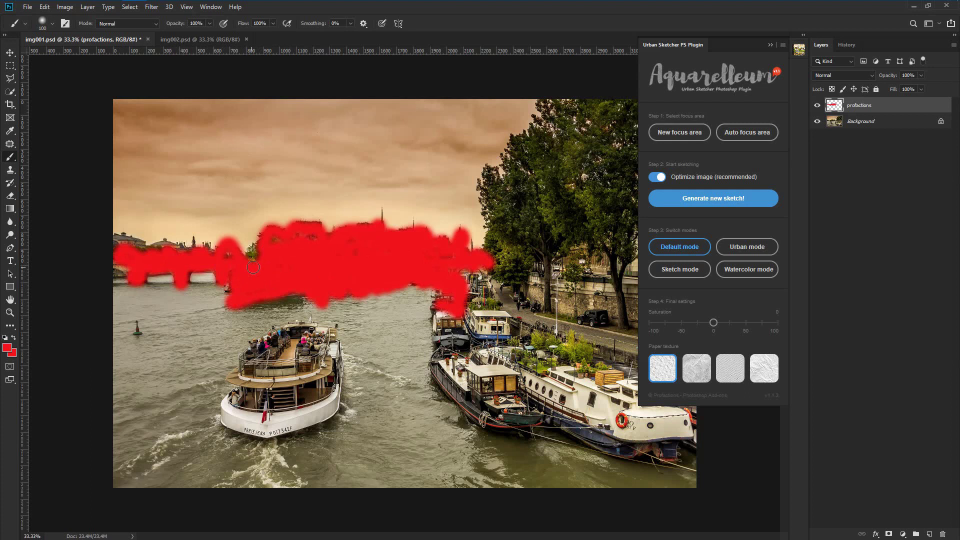
pyautogui.moveTo(215, 251)
pyautogui.mouseDown()
pyautogui.moveTo(204, 244)
pyautogui.moveTo(195, 258)
pyautogui.mouseUp()
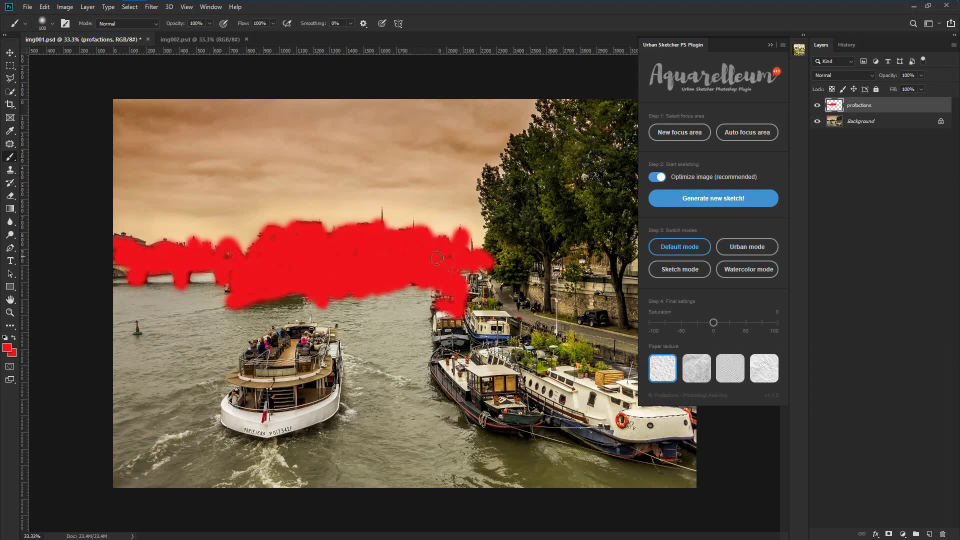
pyautogui.moveTo(458, 308)
pyautogui.mouseDown()
pyautogui.moveTo(453, 291)
pyautogui.moveTo(435, 360)
pyautogui.moveTo(457, 405)
pyautogui.moveTo(499, 423)
pyautogui.moveTo(543, 413)
pyautogui.moveTo(500, 425)
pyautogui.moveTo(462, 345)
pyautogui.moveTo(452, 358)
pyautogui.moveTo(490, 272)
pyautogui.moveTo(513, 345)
pyautogui.moveTo(543, 365)
pyautogui.moveTo(554, 327)
pyautogui.moveTo(590, 395)
pyautogui.moveTo(627, 350)
pyautogui.moveTo(679, 432)
pyautogui.moveTo(550, 410)
pyautogui.moveTo(477, 327)
pyautogui.moveTo(472, 370)
pyautogui.moveTo(453, 372)
pyautogui.moveTo(514, 386)
pyautogui.mouseUp()
pyautogui.moveTo(487, 242)
pyautogui.mouseDown()
pyautogui.moveTo(504, 227)
pyautogui.moveTo(483, 187)
pyautogui.moveTo(518, 172)
pyautogui.moveTo(580, 178)
pyautogui.moveTo(619, 220)
pyautogui.moveTo(629, 332)
pyautogui.moveTo(595, 300)
pyautogui.moveTo(578, 328)
pyautogui.moveTo(535, 235)
pyautogui.moveTo(517, 300)
pyautogui.moveTo(490, 206)
pyautogui.moveTo(525, 235)
pyautogui.moveTo(564, 240)
pyautogui.moveTo(583, 273)
pyautogui.moveTo(597, 215)
pyautogui.moveTo(522, 205)
pyautogui.mouseUp()
# Paint focus over the right trees, embankment, tour boat and car gap with the panel collapsed.
pyautogui.click(769, 45)
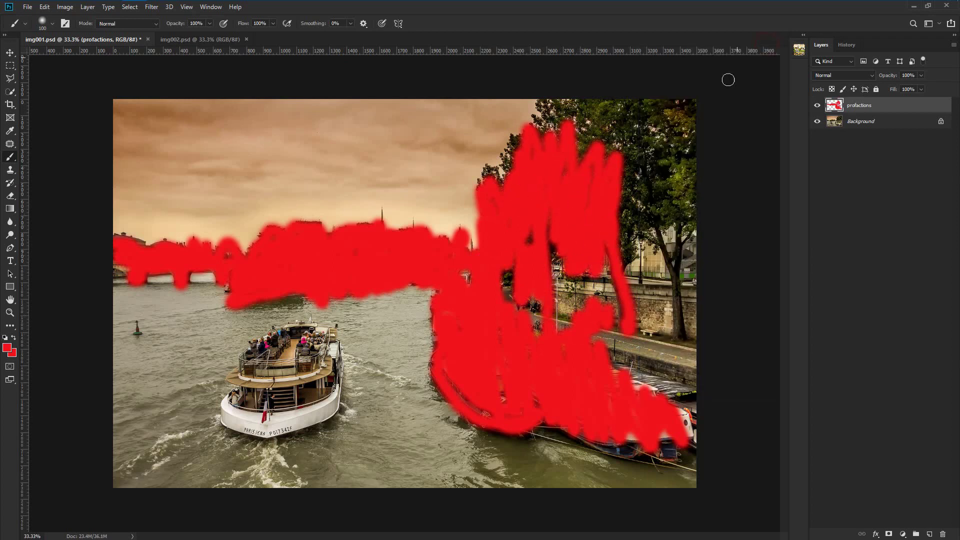
pyautogui.moveTo(617, 213)
pyautogui.mouseDown()
pyautogui.moveTo(649, 164)
pyautogui.moveTo(590, 172)
pyautogui.moveTo(645, 247)
pyautogui.moveTo(641, 287)
pyautogui.mouseUp()
pyautogui.moveTo(550, 301)
pyautogui.mouseDown()
pyautogui.moveTo(597, 300)
pyautogui.moveTo(659, 349)
pyautogui.moveTo(672, 295)
pyautogui.moveTo(682, 364)
pyautogui.moveTo(649, 378)
pyautogui.moveTo(682, 409)
pyautogui.mouseUp()
pyautogui.moveTo(277, 350)
pyautogui.mouseDown()
pyautogui.moveTo(290, 332)
pyautogui.moveTo(265, 352)
pyautogui.moveTo(255, 347)
pyautogui.moveTo(308, 323)
pyautogui.moveTo(333, 345)
pyautogui.moveTo(337, 390)
pyautogui.moveTo(327, 419)
pyautogui.moveTo(268, 436)
pyautogui.moveTo(224, 422)
pyautogui.moveTo(247, 350)
pyautogui.moveTo(270, 395)
pyautogui.moveTo(302, 378)
pyautogui.moveTo(315, 344)
pyautogui.moveTo(327, 405)
pyautogui.moveTo(274, 414)
pyautogui.moveTo(235, 397)
pyautogui.moveTo(282, 422)
pyautogui.mouseUp()
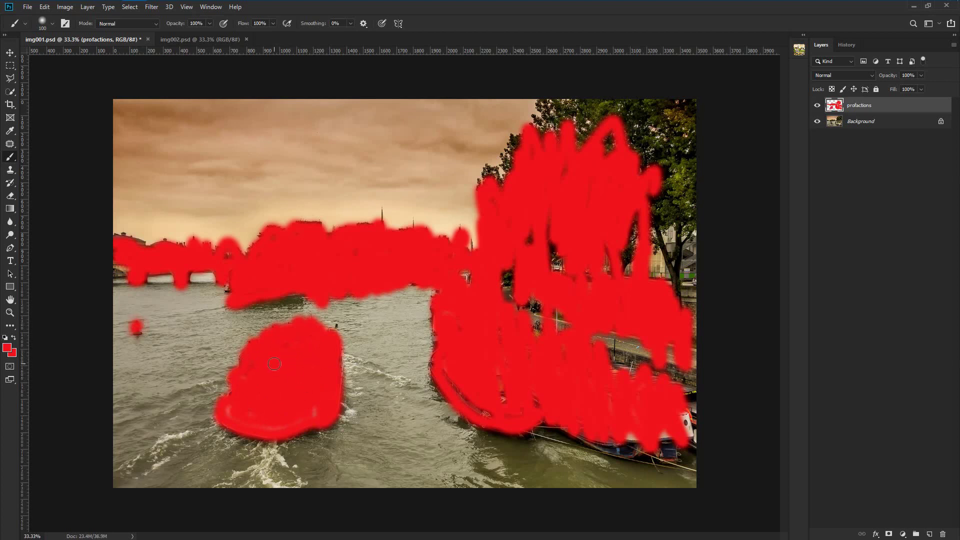
pyautogui.moveTo(447, 380); pyautogui.dragTo(488, 413)
pyautogui.moveTo(546, 263); pyautogui.dragTo(584, 278)
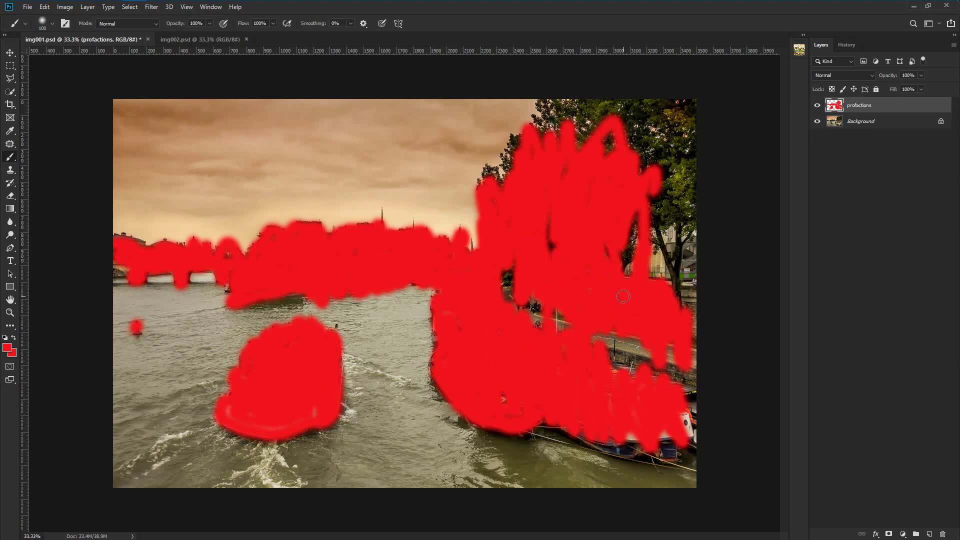
pyautogui.click(799, 50)
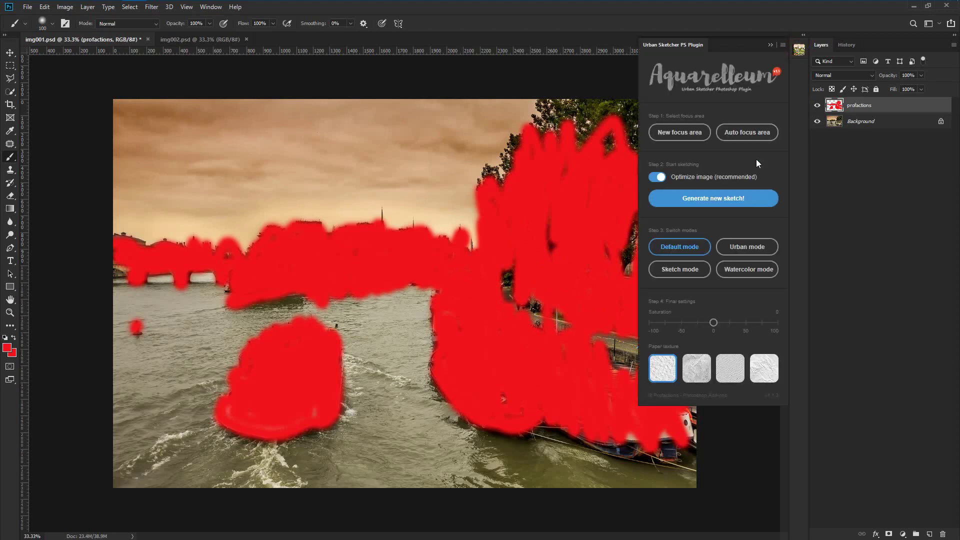
# Run Generate new sketch! to turn img001 into a watercolor sketch from the focus area.
pyautogui.click(726, 200)
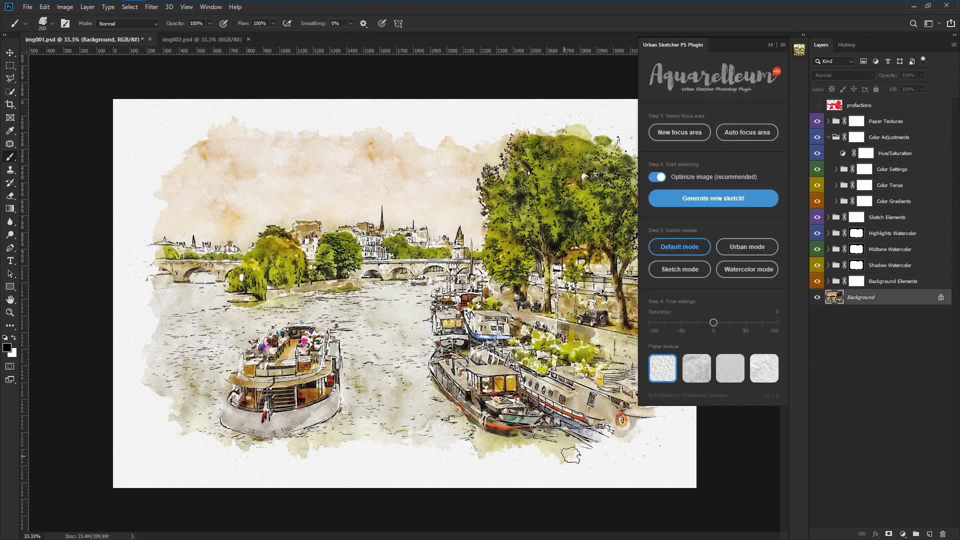
# Compare the Urban, Sketch, Watercolor and Default modes, then leave the river sketch in Urban mode.
pyautogui.click(9, 53)
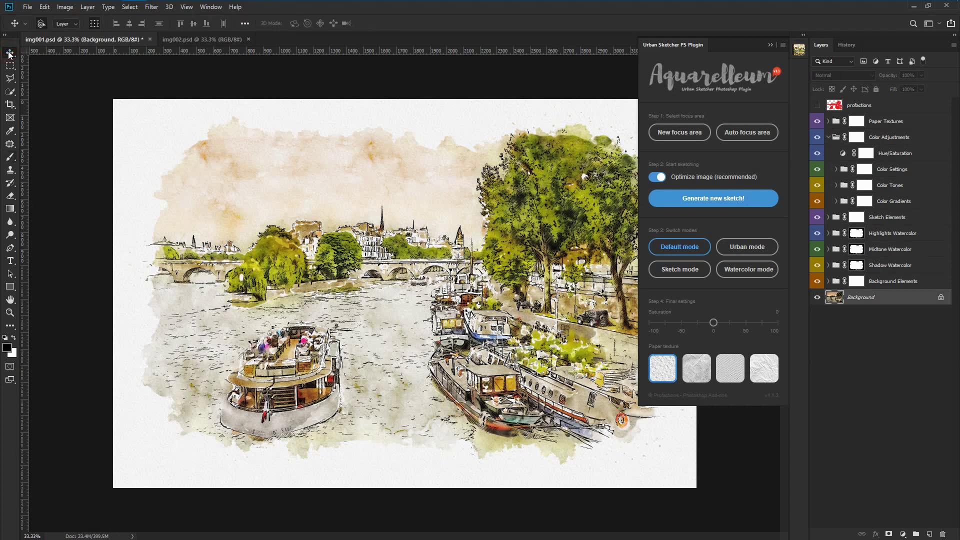
pyautogui.click(731, 251)
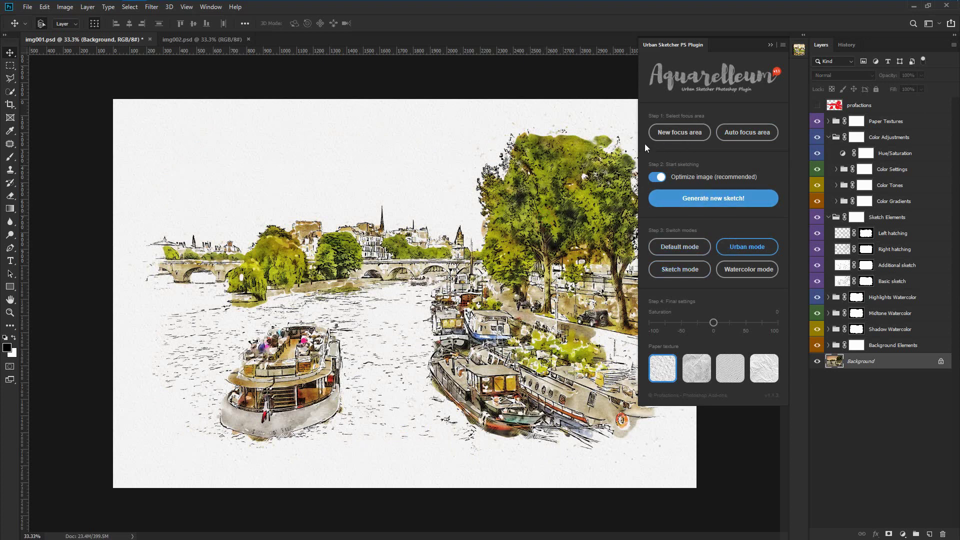
pyautogui.click(681, 269)
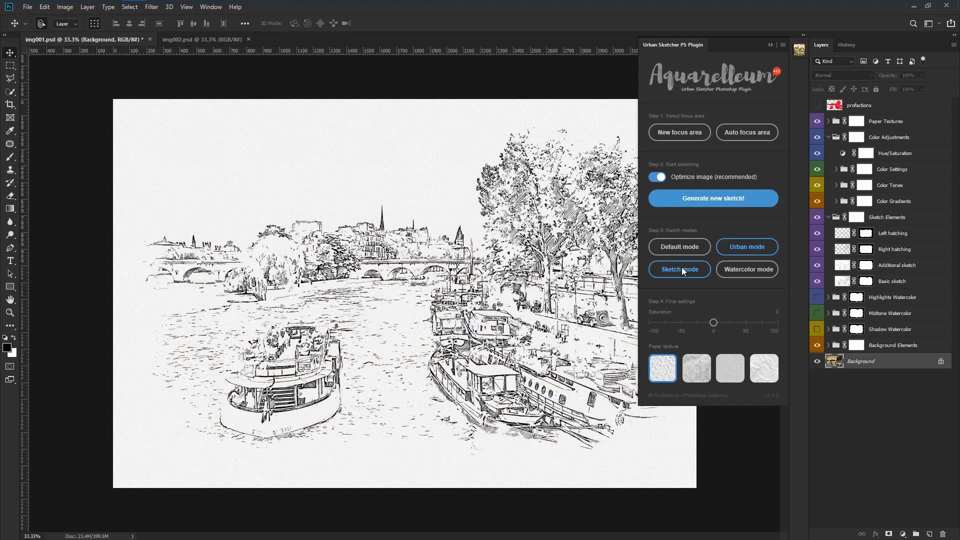
pyautogui.click(743, 270)
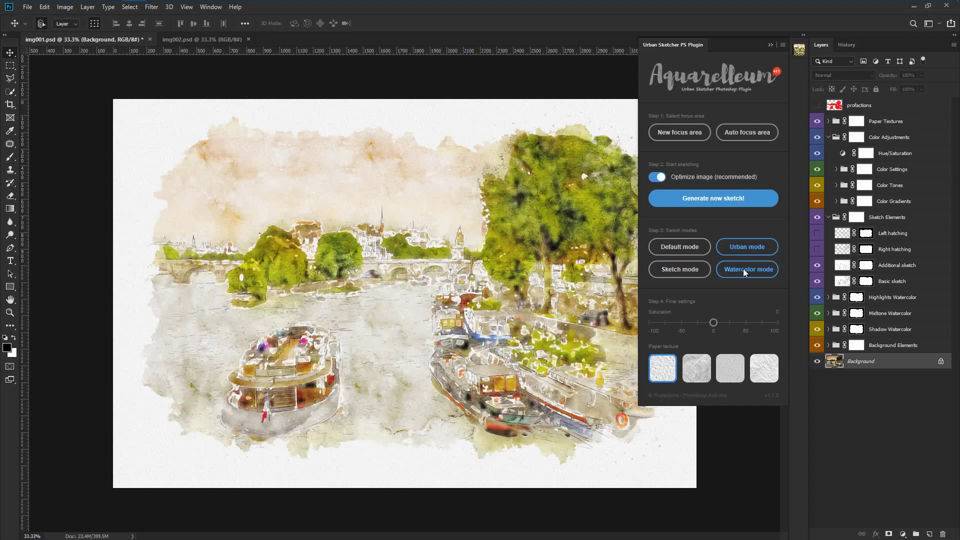
pyautogui.click(682, 246)
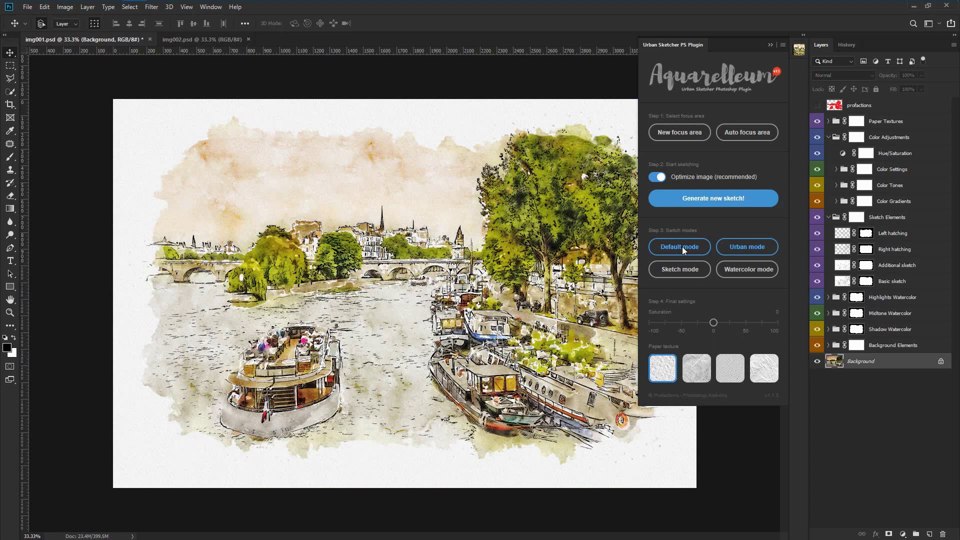
pyautogui.click(689, 273)
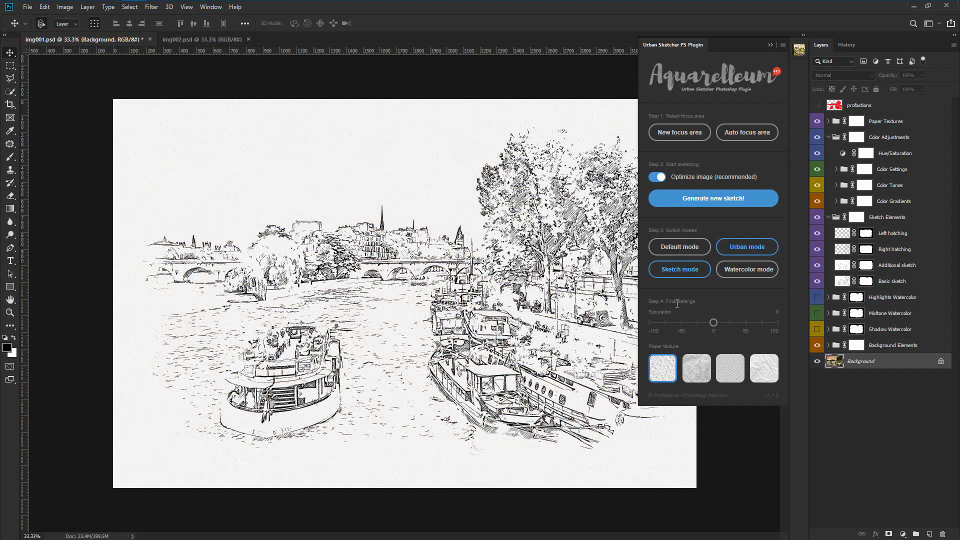
pyautogui.click(727, 276)
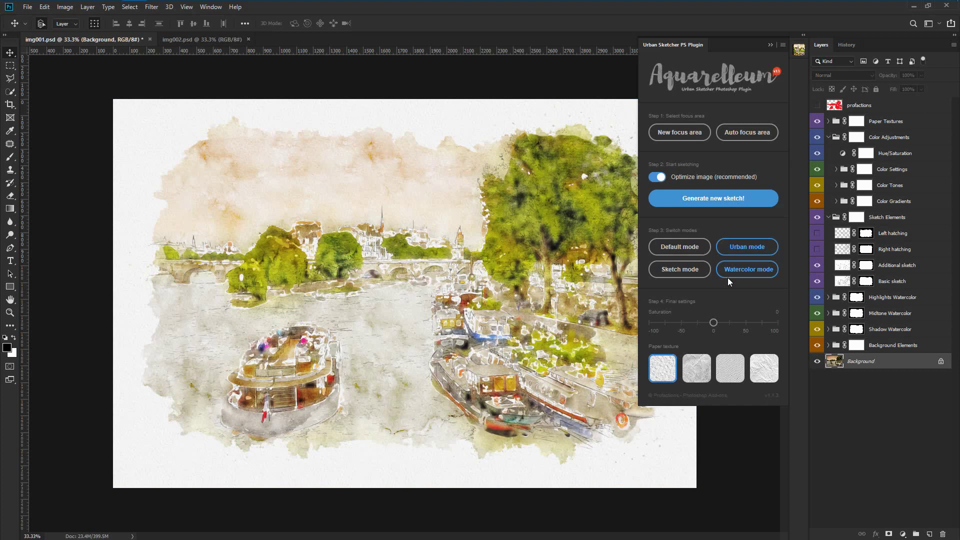
pyautogui.click(739, 245)
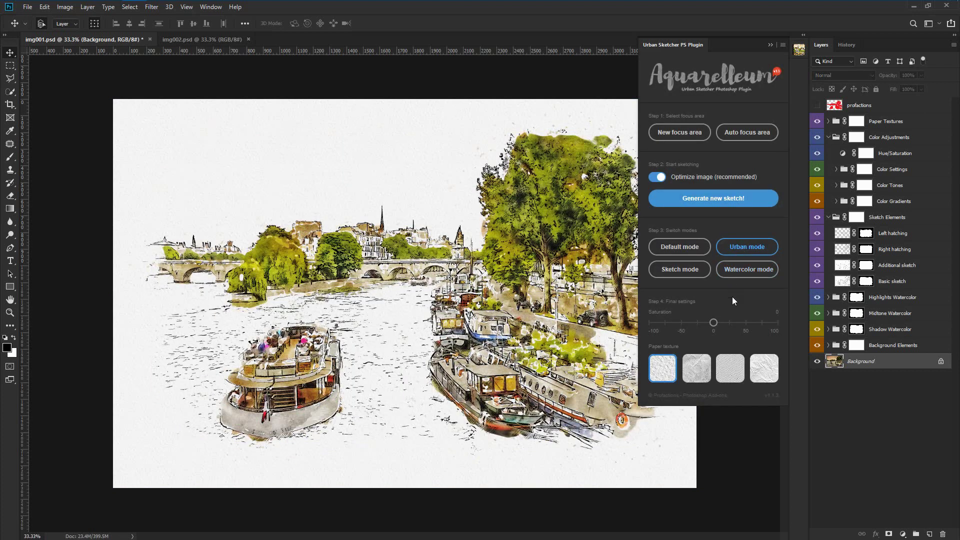
# Test saturation from maximum back to zero, then inspect the rougher second paper texture close up.
pyautogui.moveTo(713, 322); pyautogui.dragTo(732, 324)
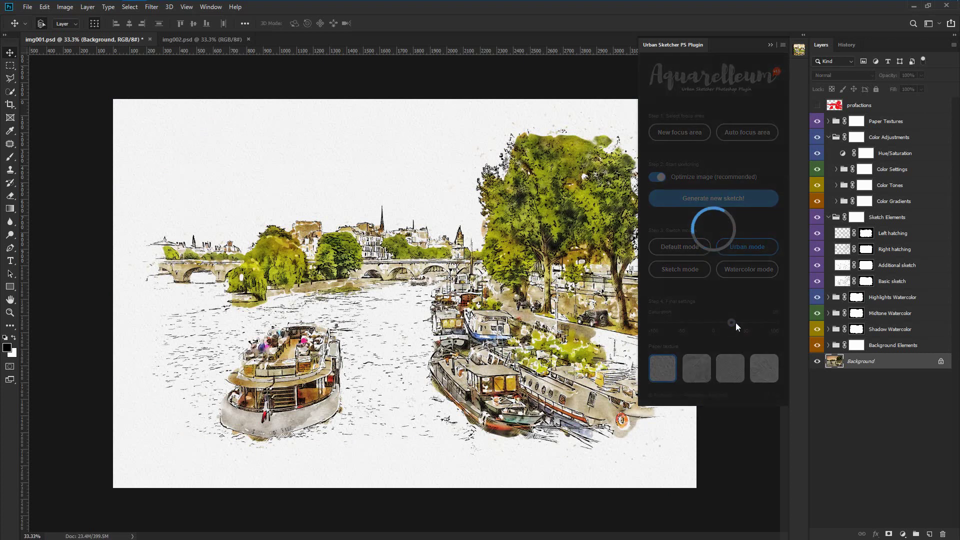
pyautogui.moveTo(736, 322)
pyautogui.mouseDown()
pyautogui.moveTo(801, 325)
pyautogui.moveTo(671, 323)
pyautogui.mouseUp()
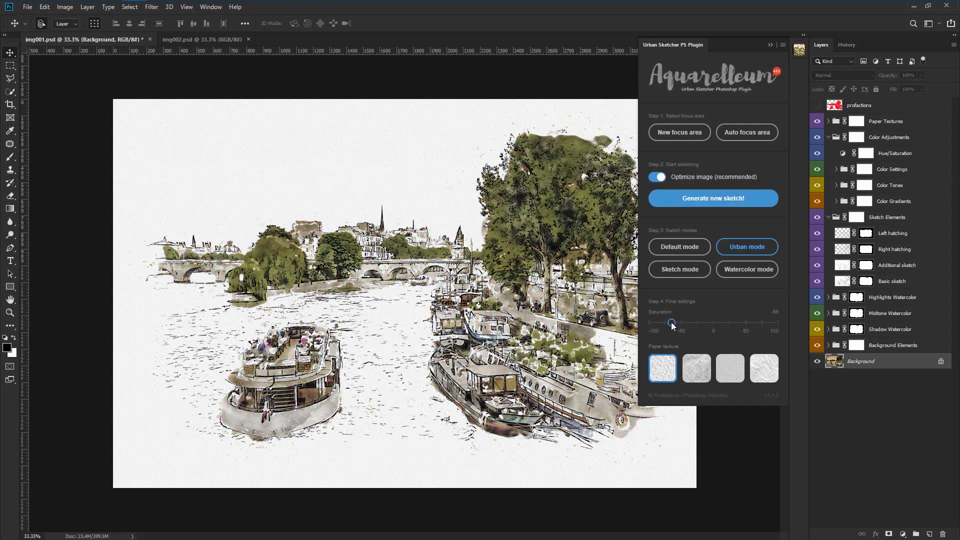
pyautogui.doubleClick(671, 323)
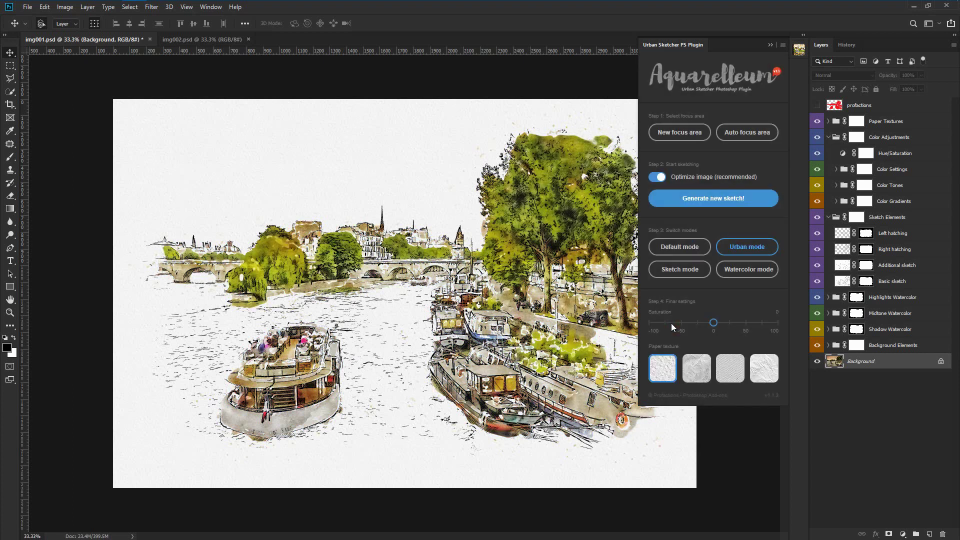
pyautogui.click(700, 365)
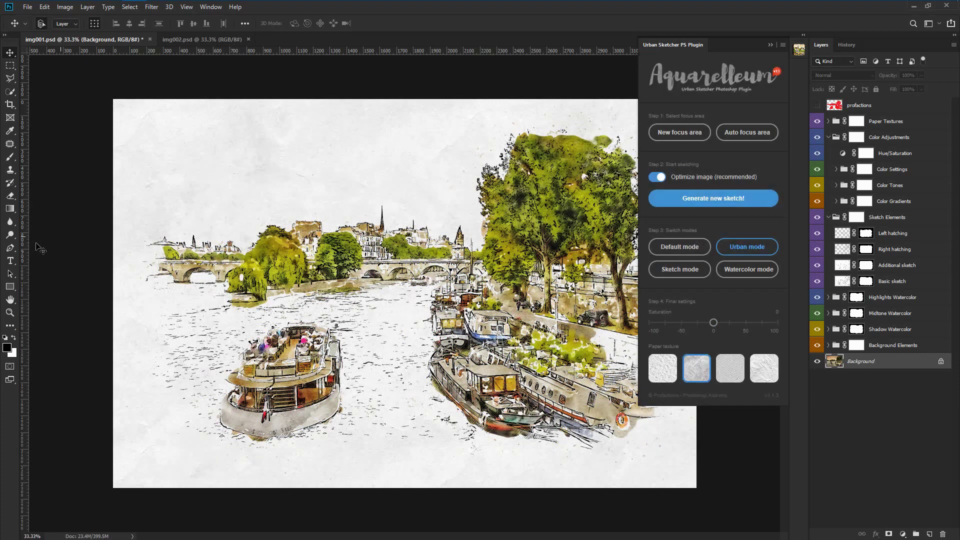
pyautogui.click(10, 313)
pyautogui.click(305, 174)
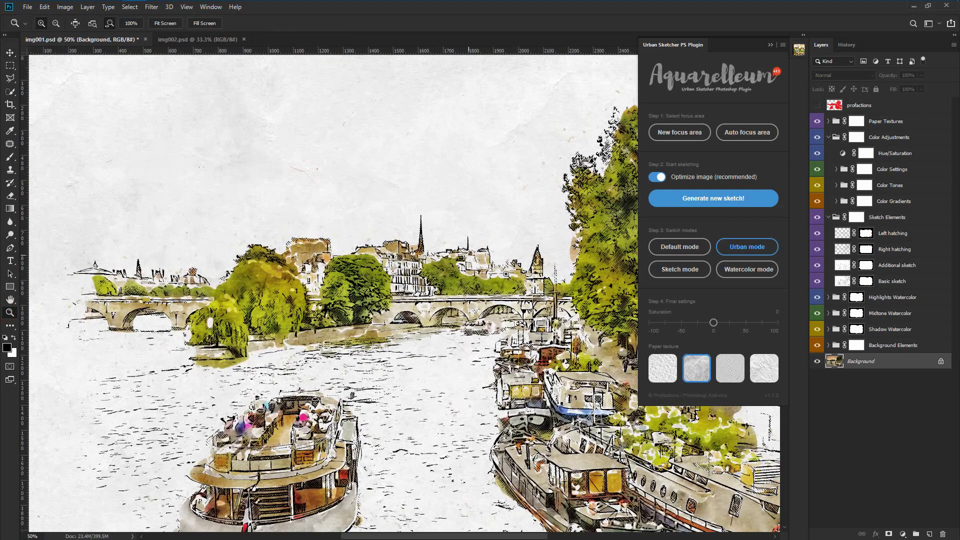
# Try the third and fourth textures, keep the first with saturation 25, and zoom out to 33.3%.
pyautogui.click(735, 372)
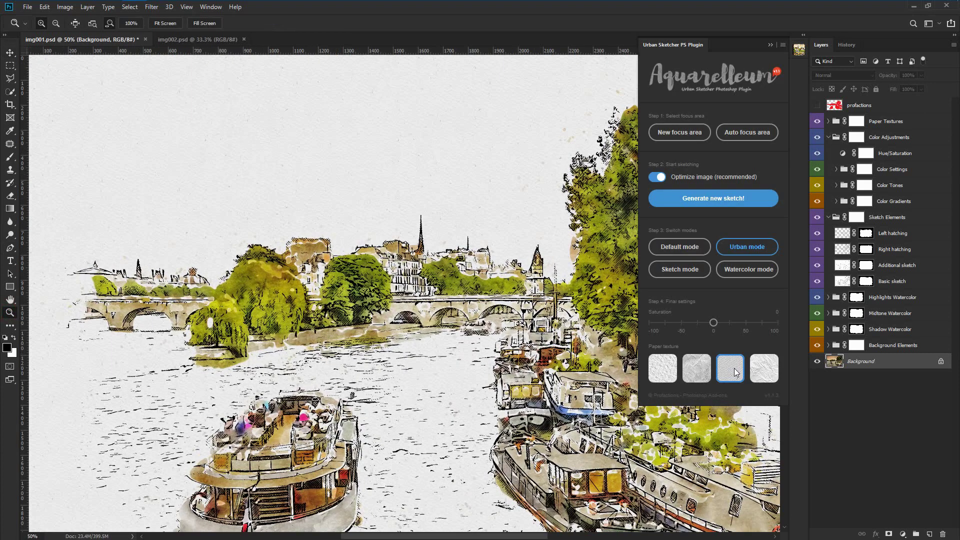
pyautogui.click(762, 370)
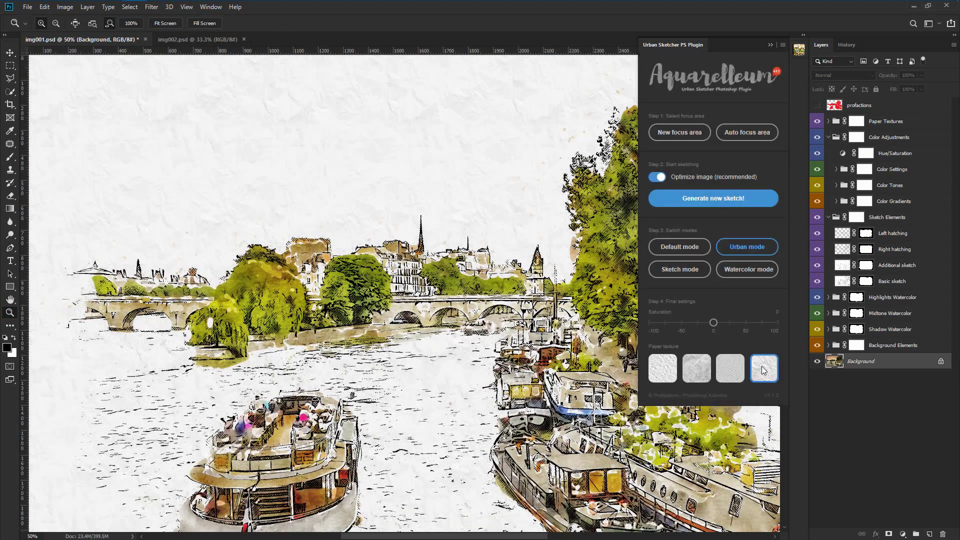
pyautogui.click(655, 364)
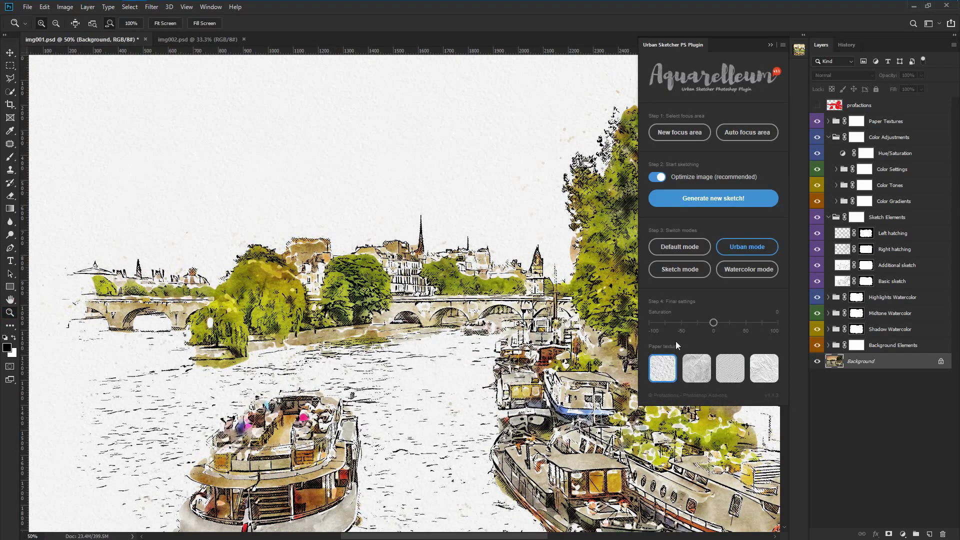
pyautogui.click(729, 323)
pyautogui.press('alt')
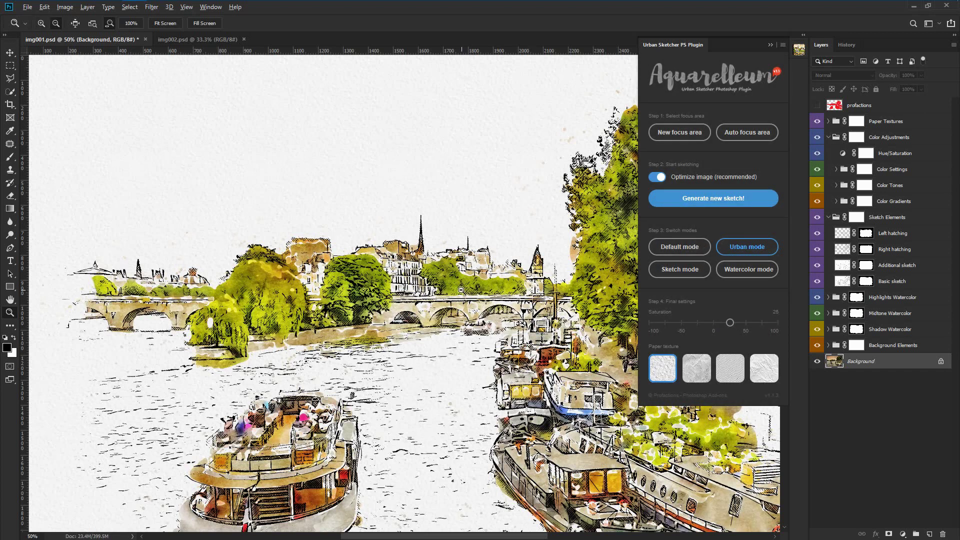
pyautogui.keyDown('alt'); pyautogui.click(460, 289); pyautogui.keyUp('alt')
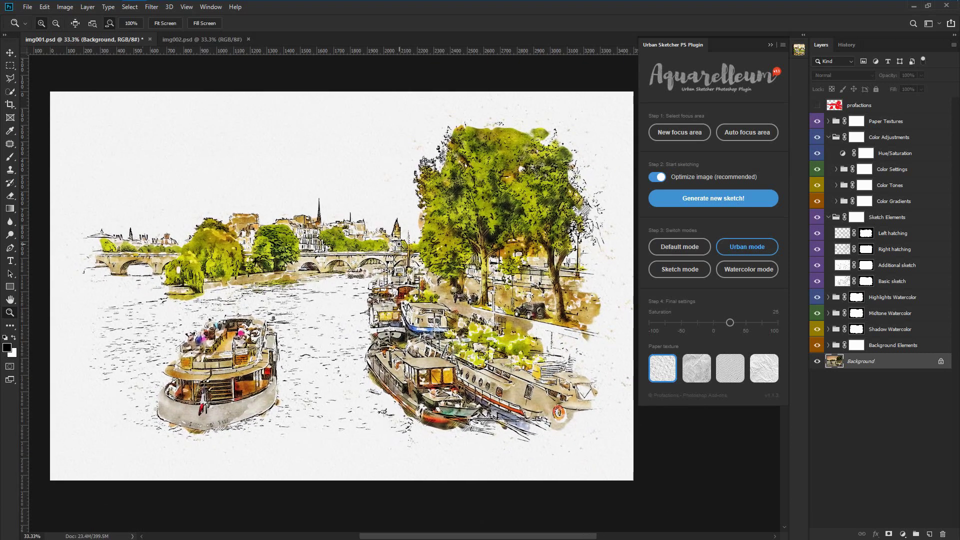
# Compare the Urban, Sketch and Watercolor modes, leave the river sketch on Default, and switch to img002.psd.
pyautogui.click(680, 249)
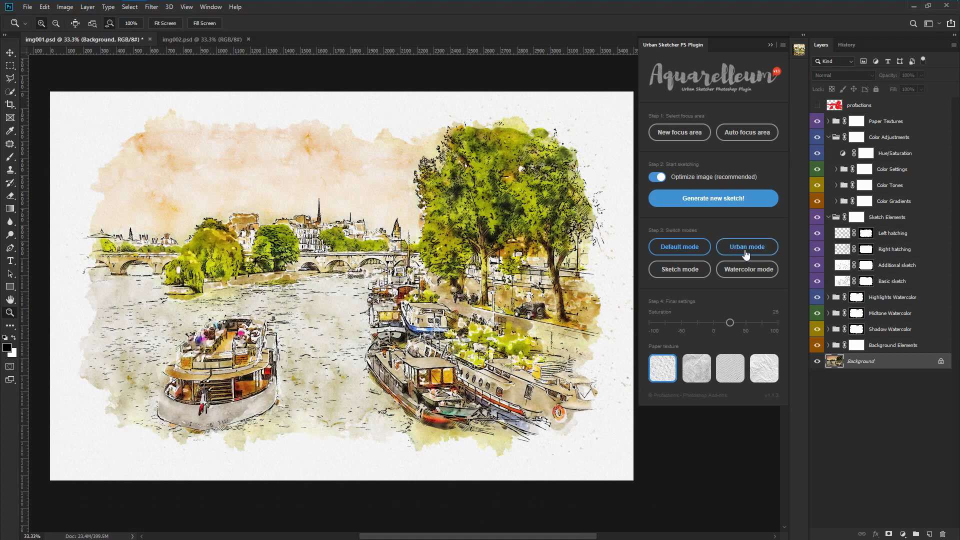
pyautogui.click(744, 250)
pyautogui.click(674, 270)
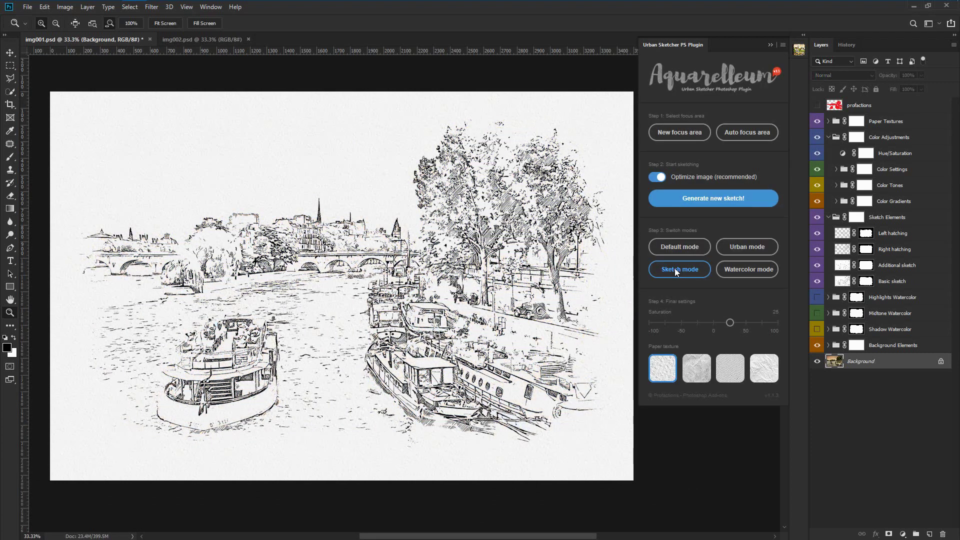
pyautogui.click(740, 269)
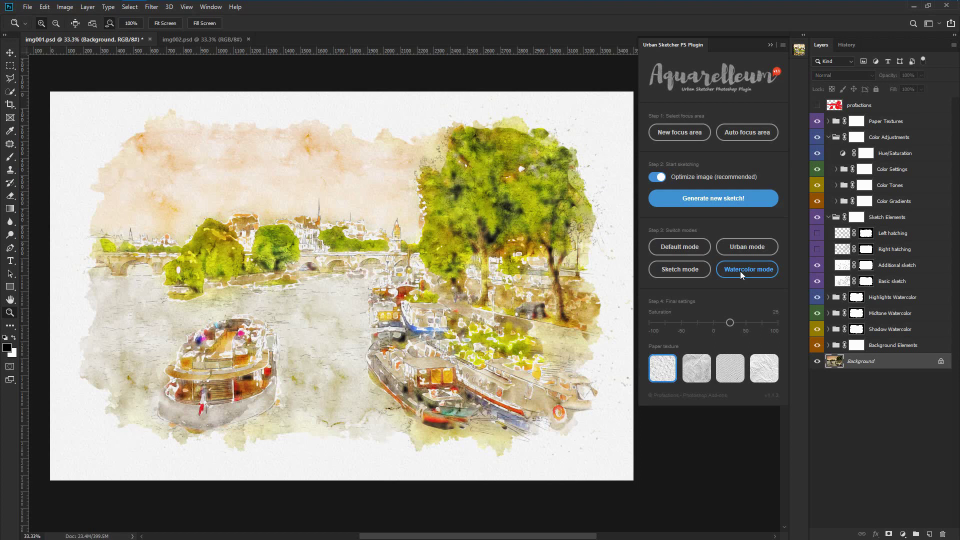
pyautogui.click(688, 249)
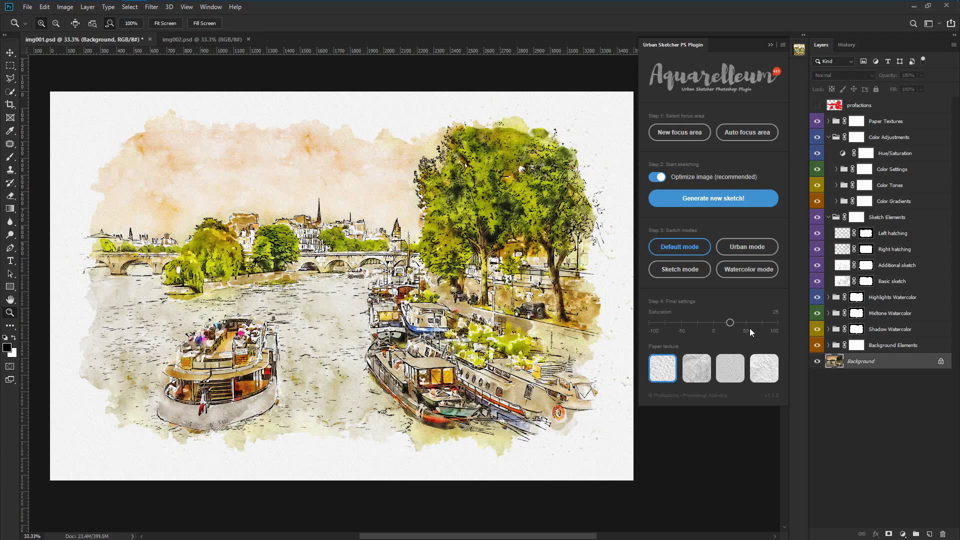
pyautogui.click(195, 40)
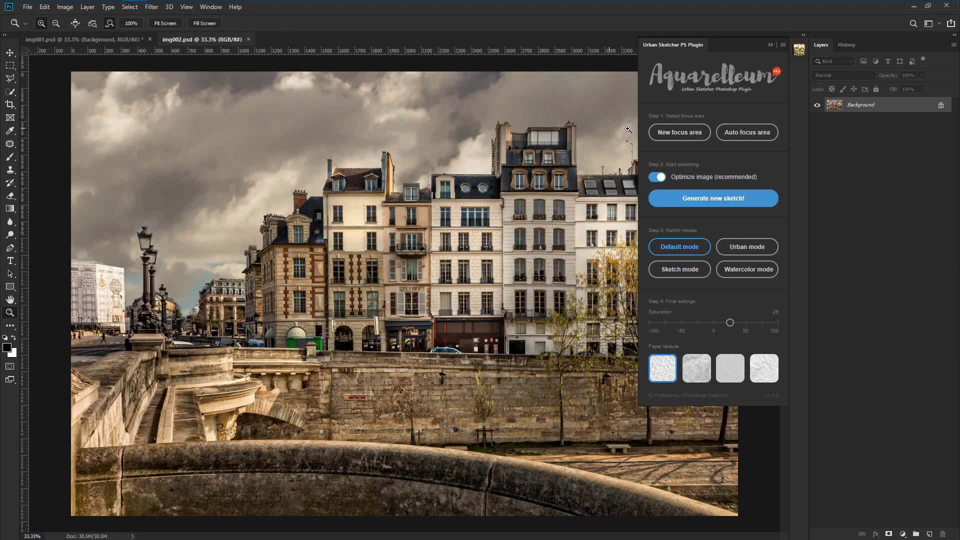
# Create a red focus area over img002's buildings and quayside, toggling the profactions layer to check it.
pyautogui.click(747, 133)
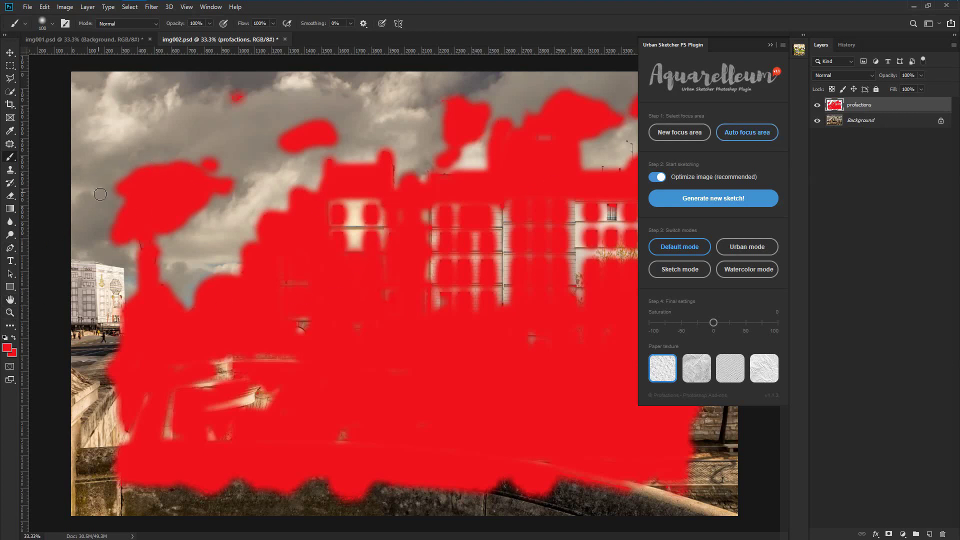
pyautogui.click(817, 105)
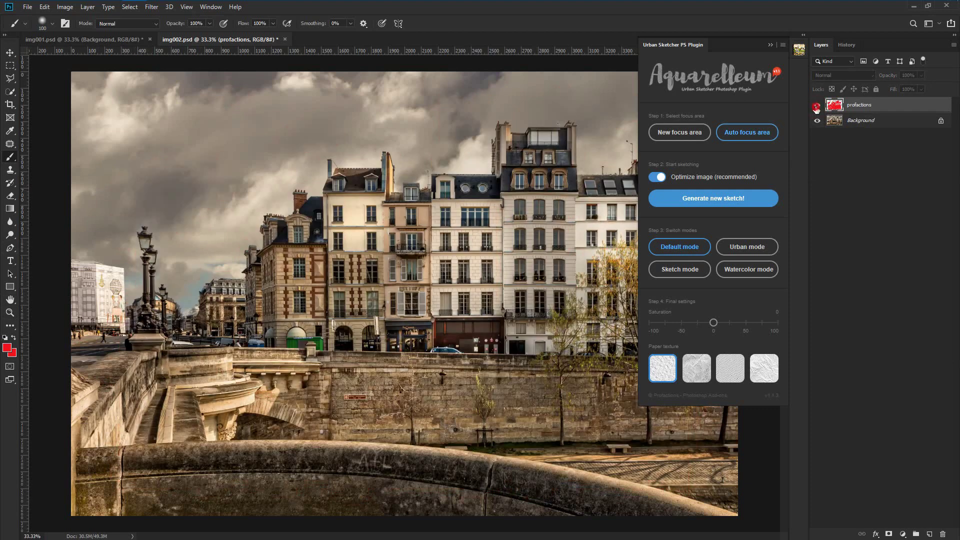
pyautogui.click(817, 106)
pyautogui.click(816, 107)
pyautogui.click(816, 107)
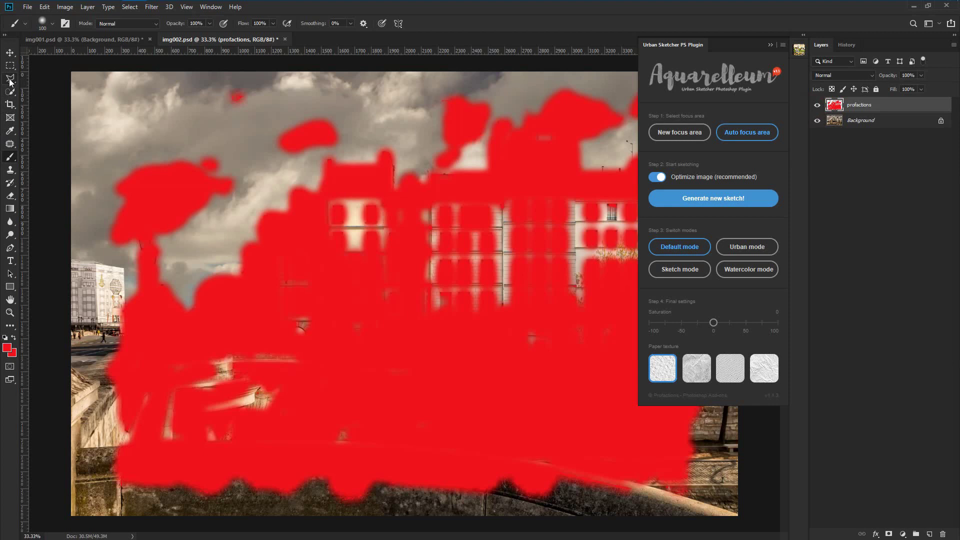
# Cut the stray red focus paint out of the upper-left sky with a Polygonal Lasso selection.
pyautogui.click(10, 80)
pyautogui.click(105, 225)
pyautogui.click(175, 234)
pyautogui.click(249, 200)
pyautogui.click(283, 162)
pyautogui.click(360, 140)
pyautogui.click(257, 74)
pyautogui.doubleClick(120, 106)
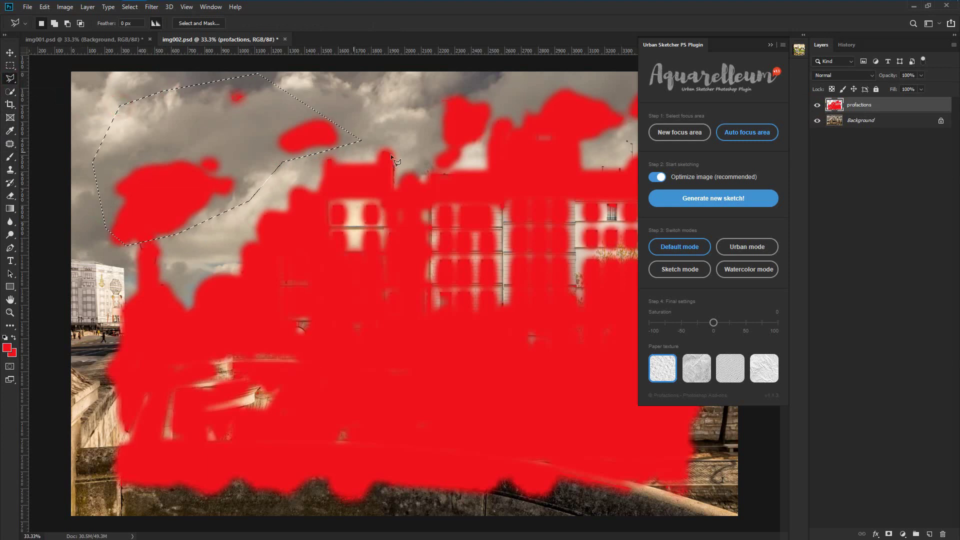
pyautogui.press('Delete')
pyautogui.hotkey('ctrl', 'd')
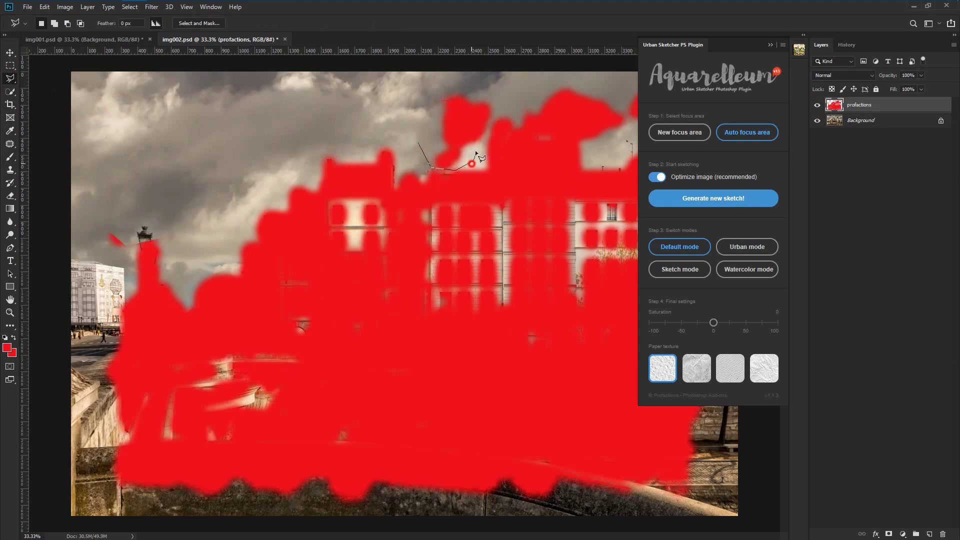
# Remove more stray red focus paint along the top of the image.
pyautogui.click(487, 134)
pyautogui.click(499, 91)
pyautogui.click(415, 76)
pyautogui.press('Delete')
pyautogui.hotkey('ctrl', 'd')
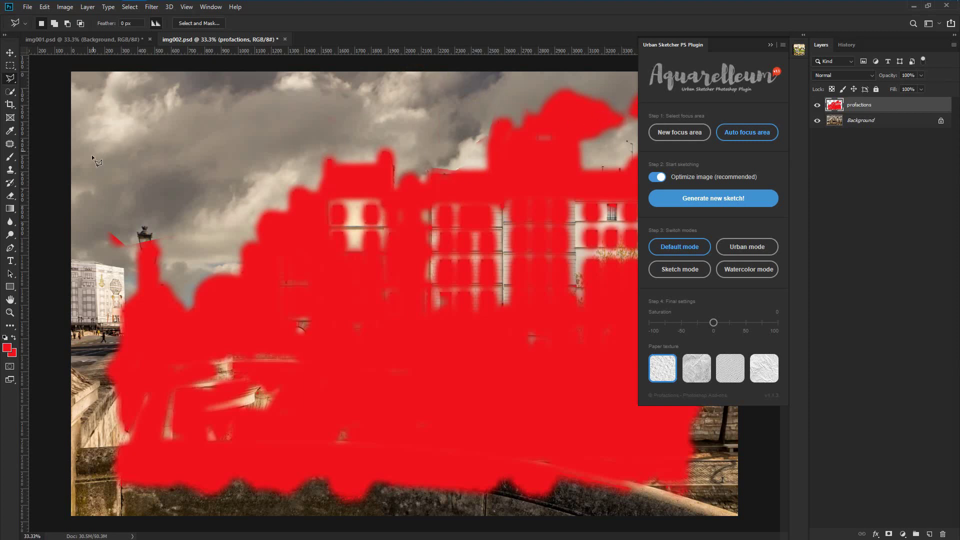
# Delete the red paint around the street lamp and toggle the profactions layer to check.
pyautogui.click(90, 224)
pyautogui.click(148, 211)
pyautogui.click(122, 254)
pyautogui.doubleClick(86, 259)
pyautogui.press('Delete')
pyautogui.hotkey('ctrl', 'd')
pyautogui.click(817, 105)
pyautogui.click(820, 106)
# Generate img002's watercolor sketch from the focus area, adding paper-texture and colour-adjustment layer groups.
pyautogui.click(730, 202)
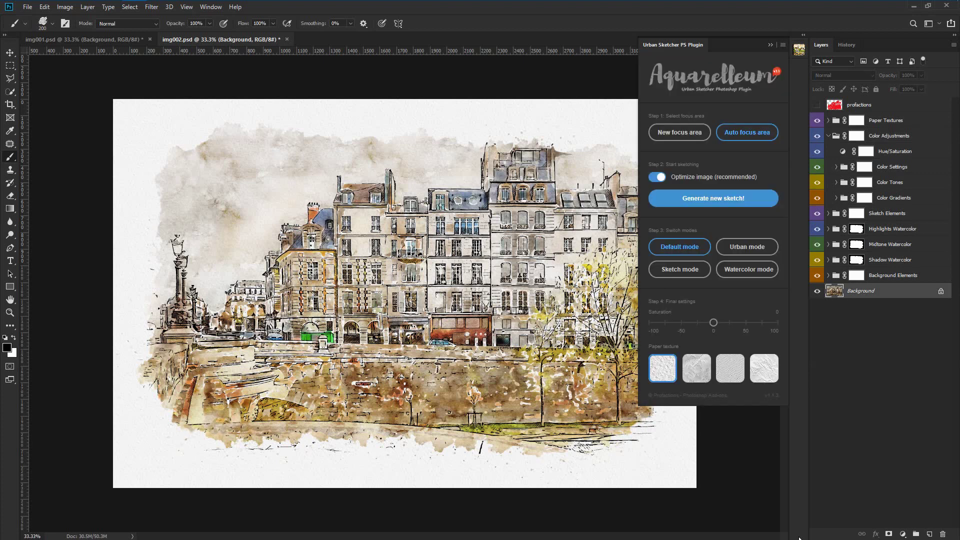
pyautogui.click(10, 52)
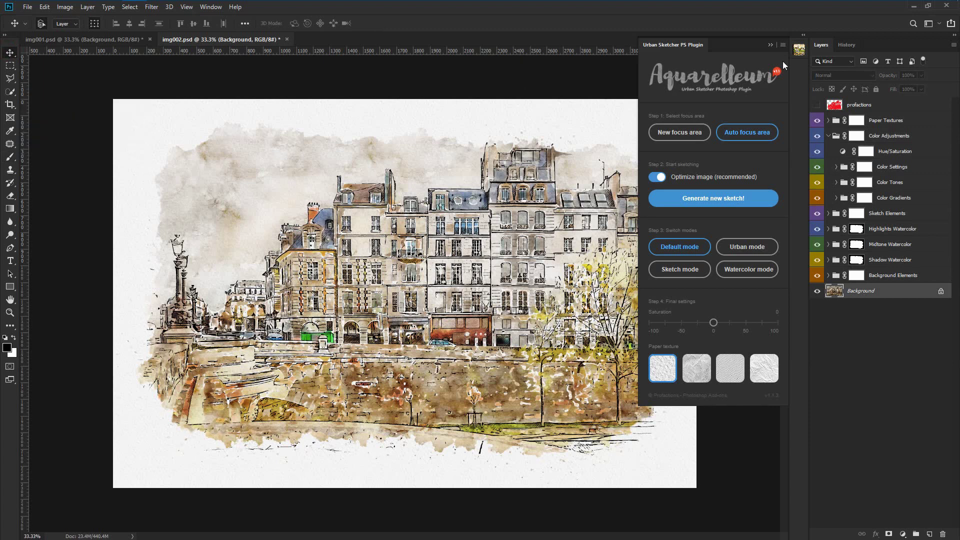
pyautogui.click(745, 248)
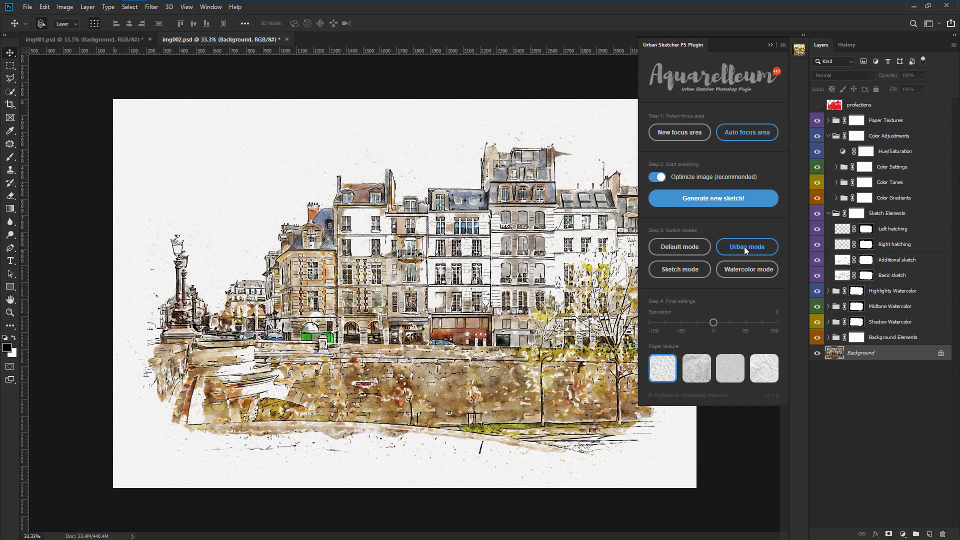
pyautogui.click(681, 270)
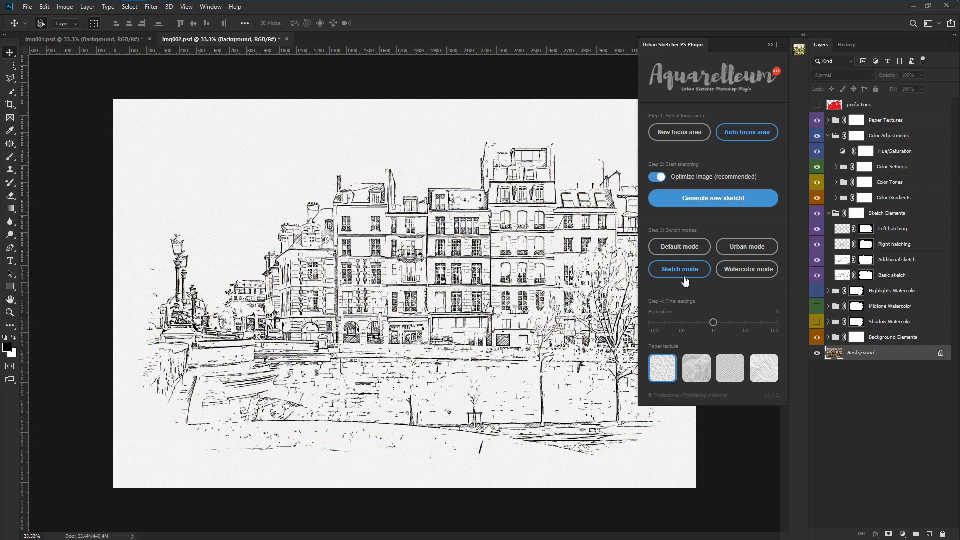
pyautogui.click(10, 311)
pyautogui.click(443, 266)
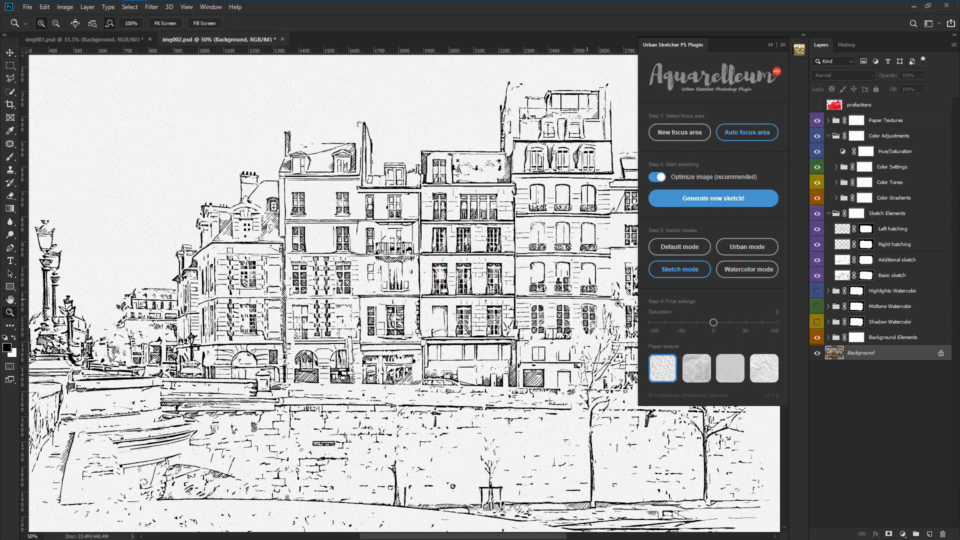
pyautogui.click(754, 271)
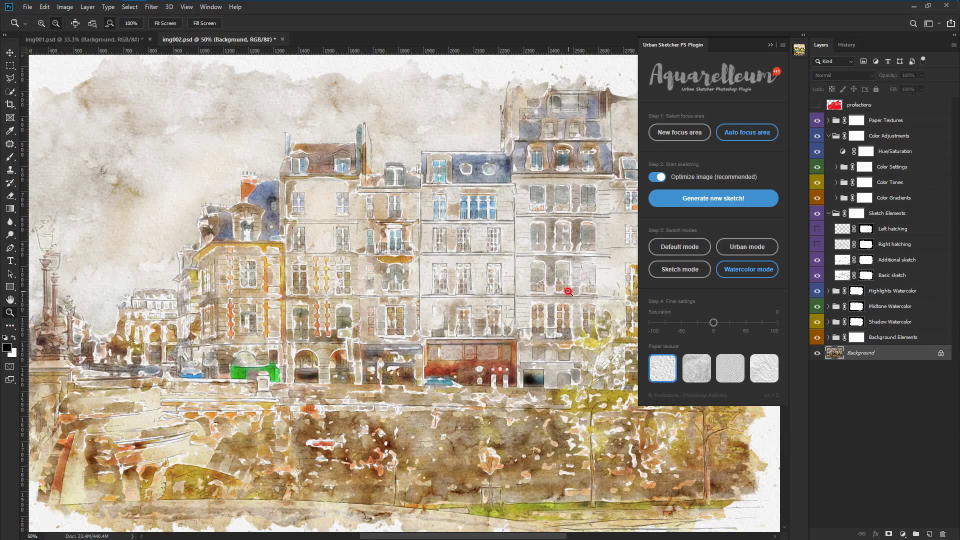
pyautogui.keyDown('alt'); pyautogui.click(385, 282); pyautogui.keyUp('alt')
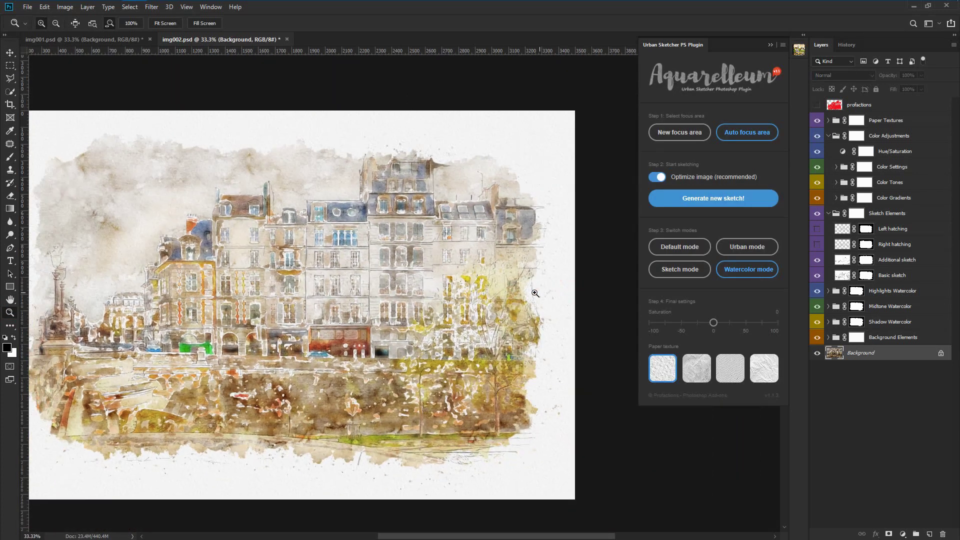
pyautogui.moveTo(417, 273); pyautogui.dragTo(437, 258)
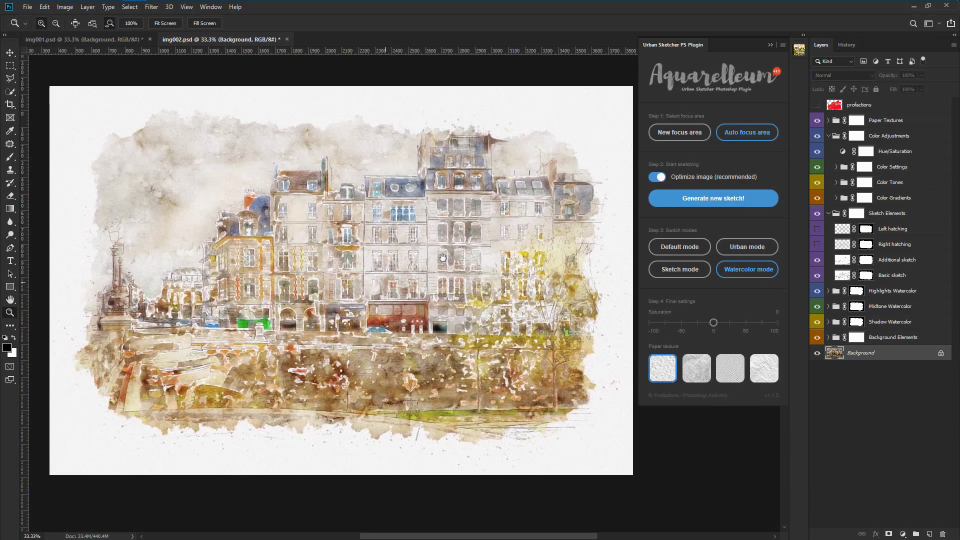
pyautogui.click(680, 252)
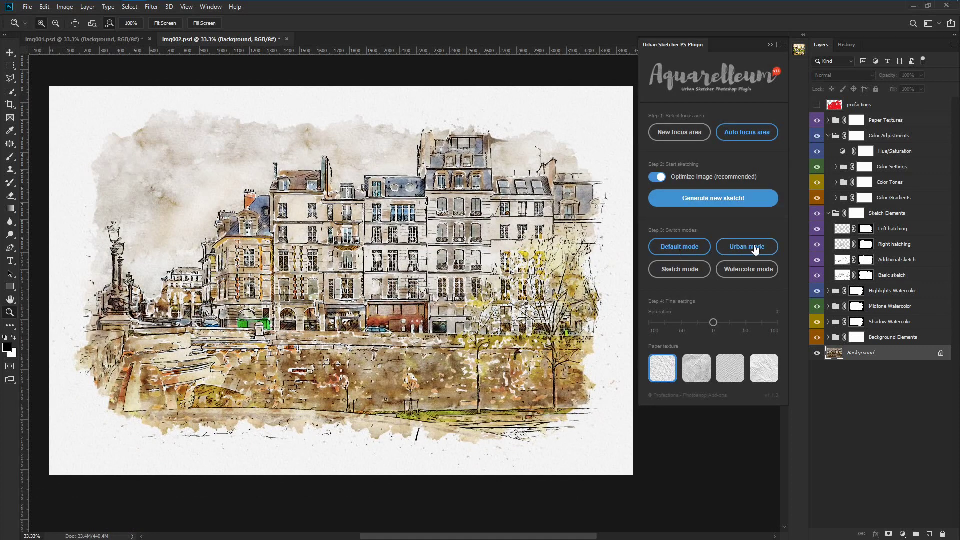
pyautogui.click(755, 248)
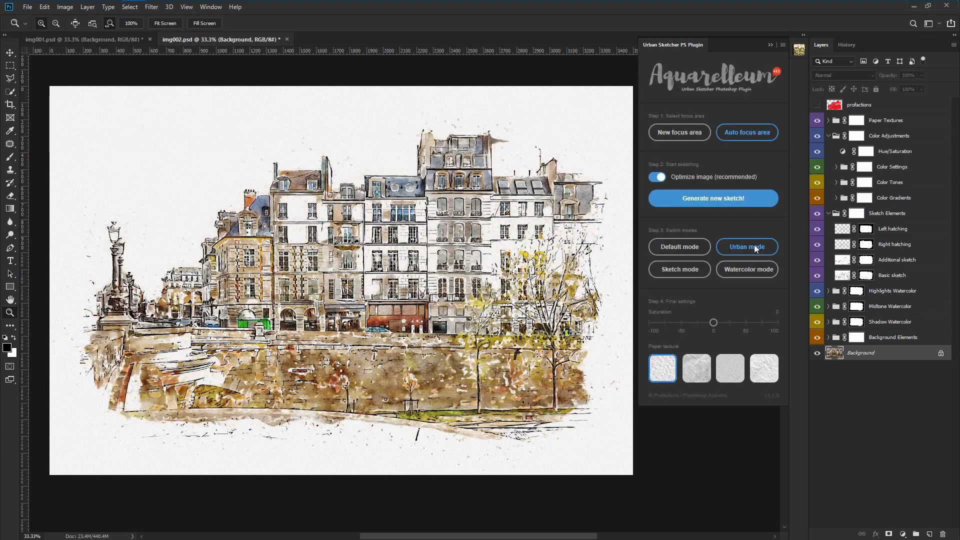
pyautogui.click(685, 270)
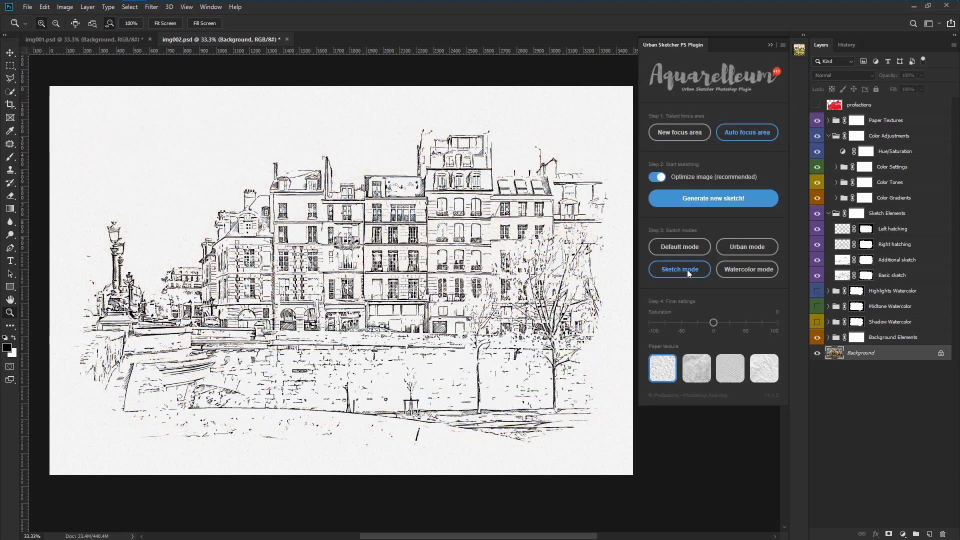
pyautogui.click(741, 270)
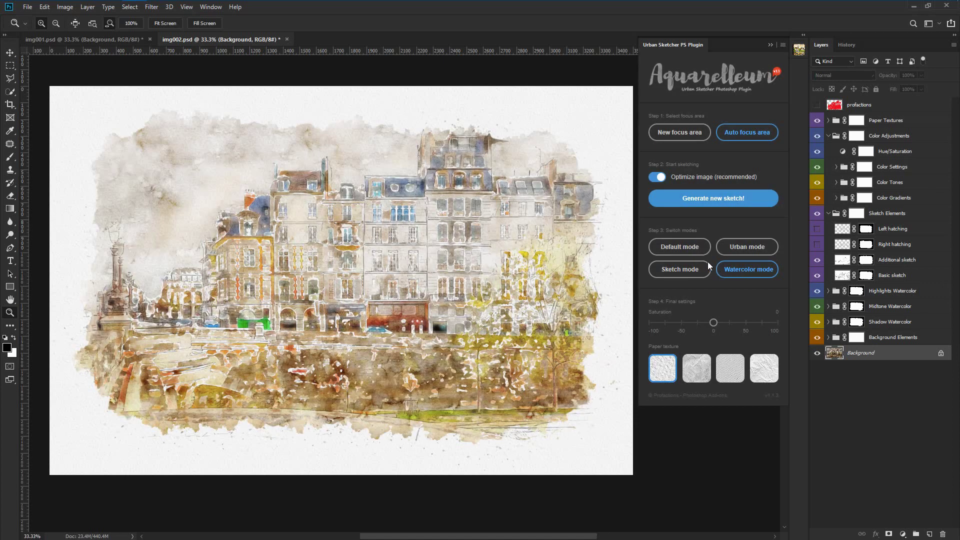
pyautogui.click(698, 252)
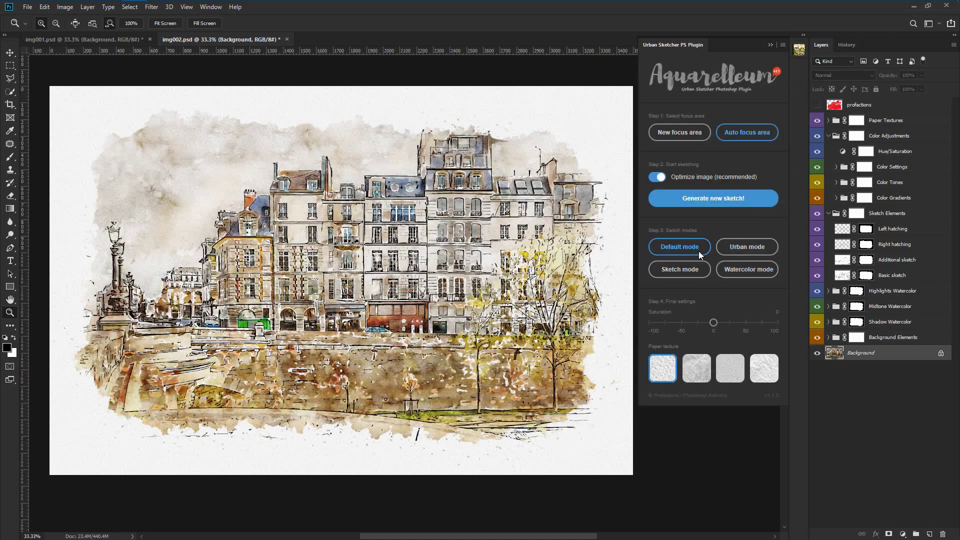
# Lower the Saturation slider under Final settings to -28.
pyautogui.moveTo(713, 322)
pyautogui.mouseDown()
pyautogui.moveTo(758, 322)
pyautogui.moveTo(664, 323)
pyautogui.moveTo(696, 323)
pyautogui.mouseUp()
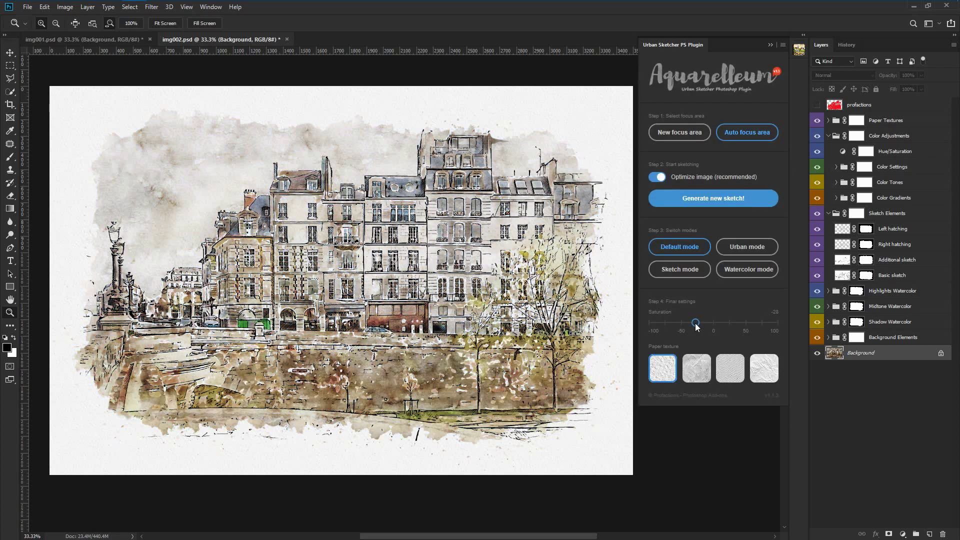
# Raise saturation to 15, compare the four paper textures, keep the first, and zoom in on the buildings.
pyautogui.moveTo(697, 325); pyautogui.dragTo(723, 323)
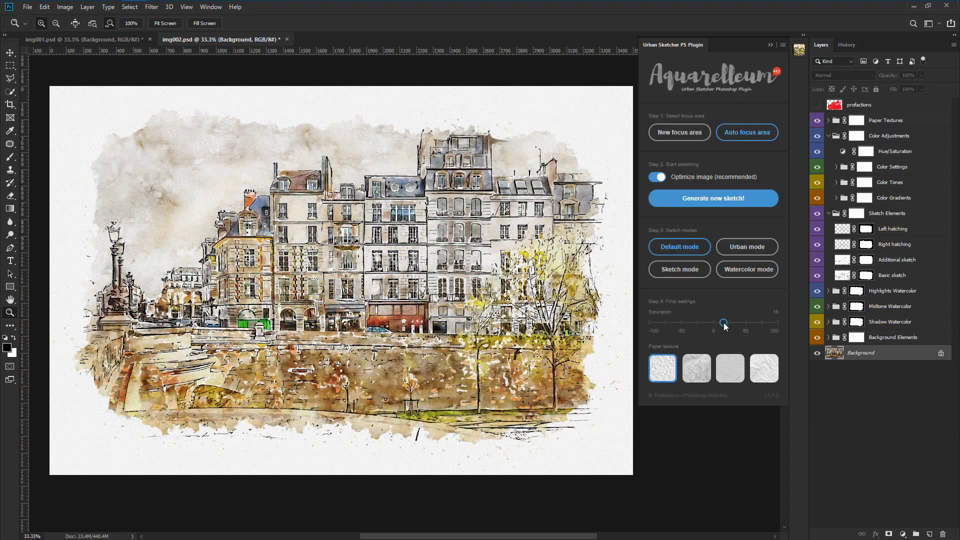
pyautogui.click(702, 368)
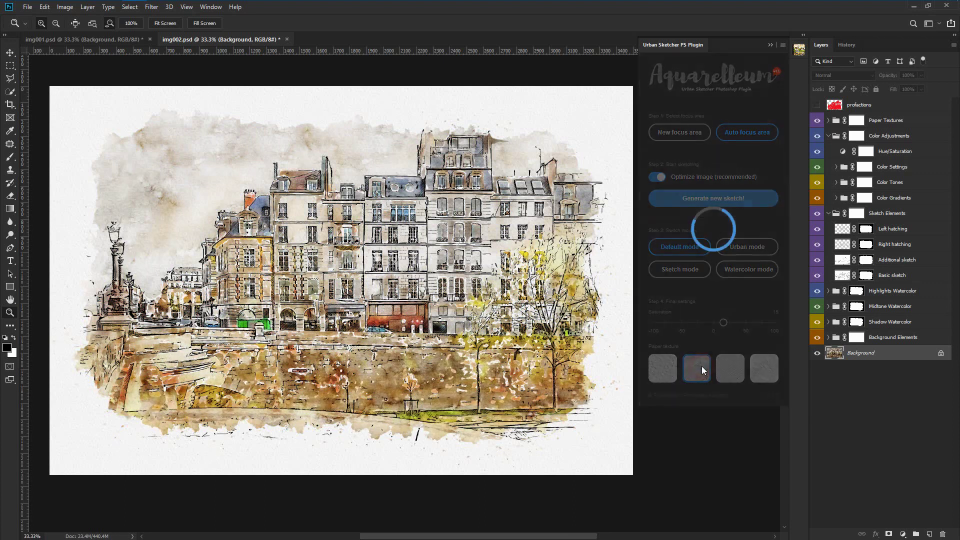
pyautogui.click(730, 367)
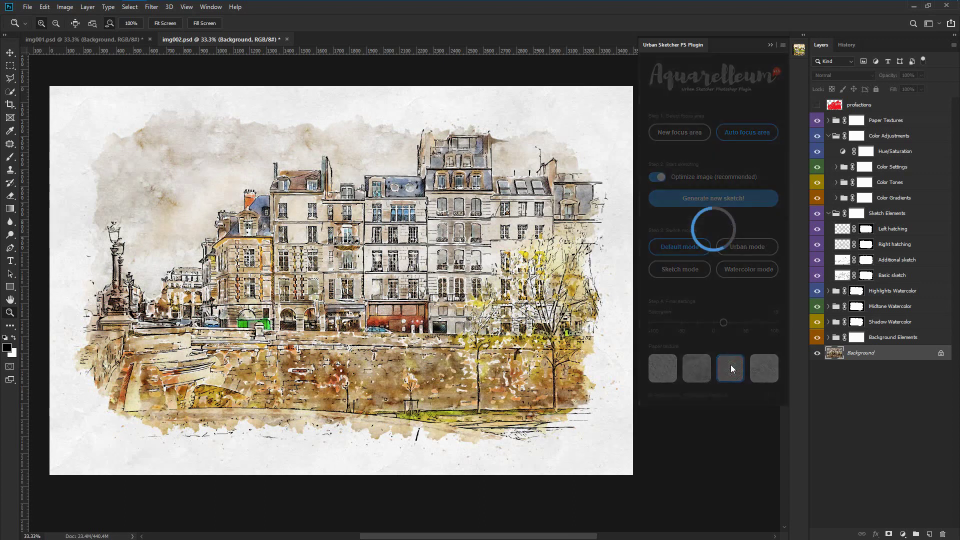
pyautogui.click(761, 369)
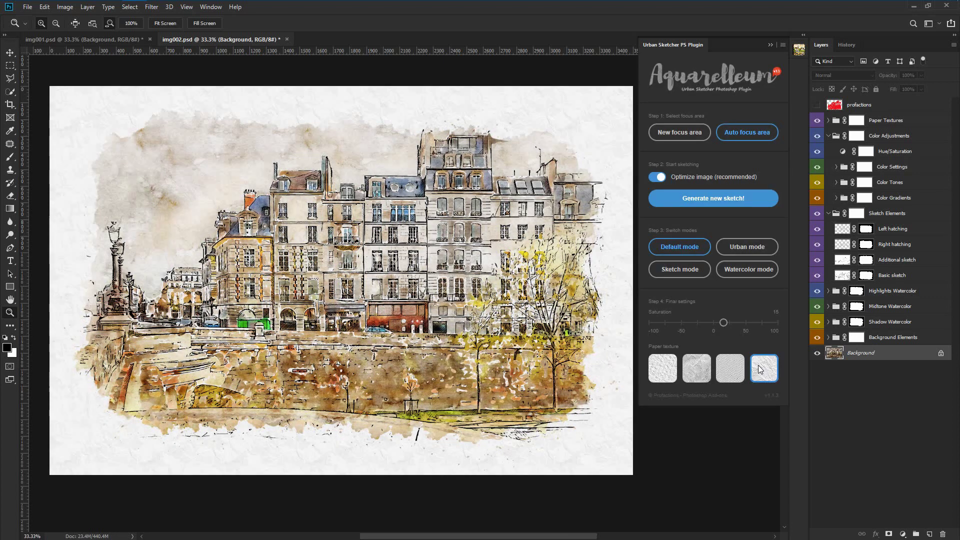
pyautogui.click(661, 365)
pyautogui.click(342, 247)
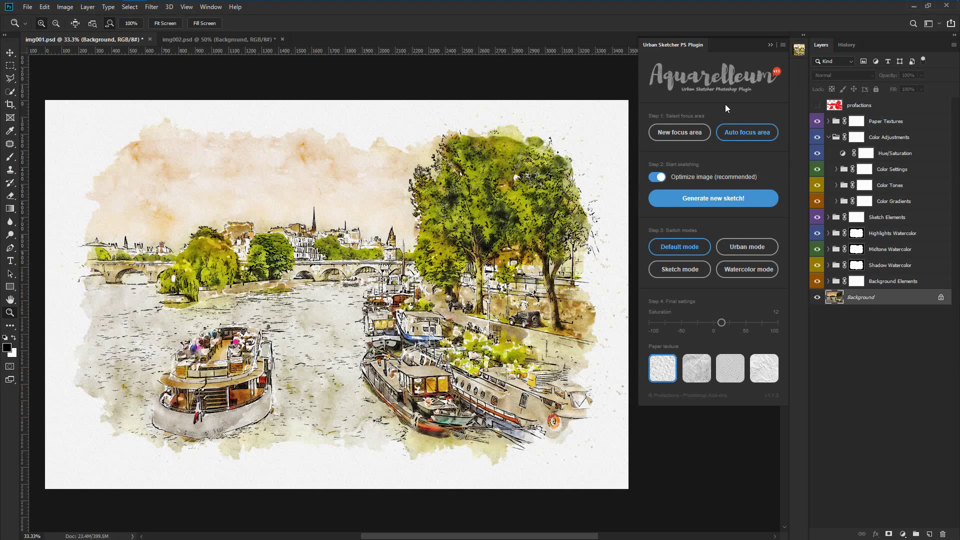
# Close the Urban Sketcher panel and zoom in on the river sketch's trees and boats.
pyautogui.click(771, 45)
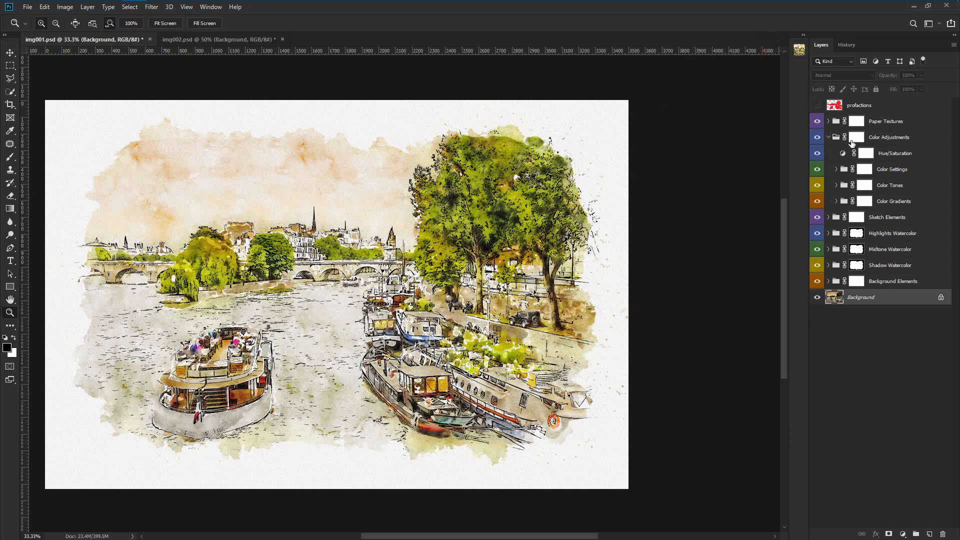
pyautogui.click(207, 8)
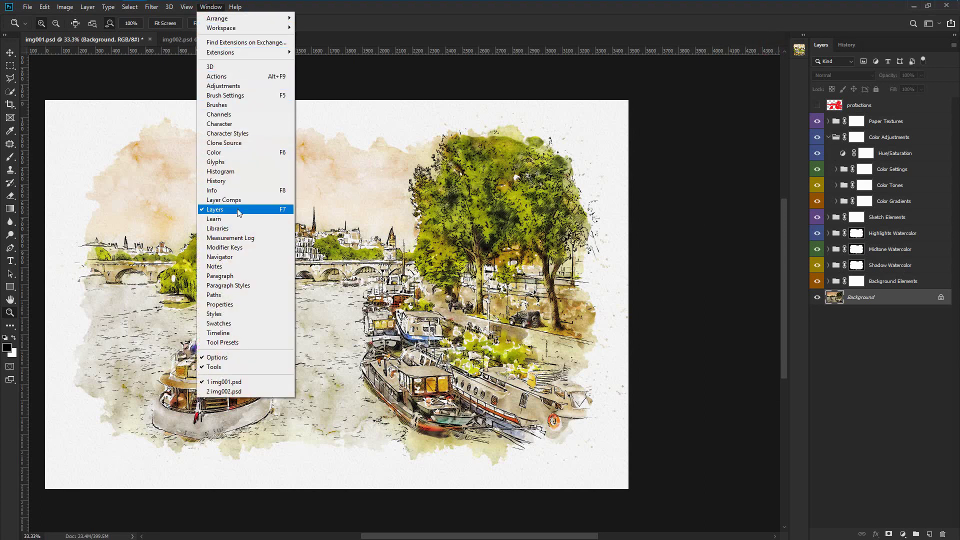
pyautogui.click(898, 358)
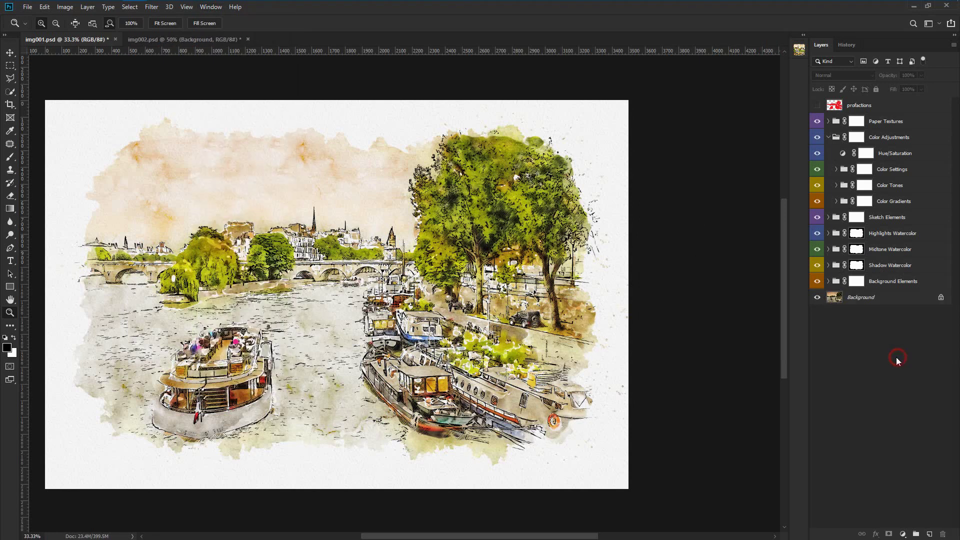
pyautogui.click(310, 295)
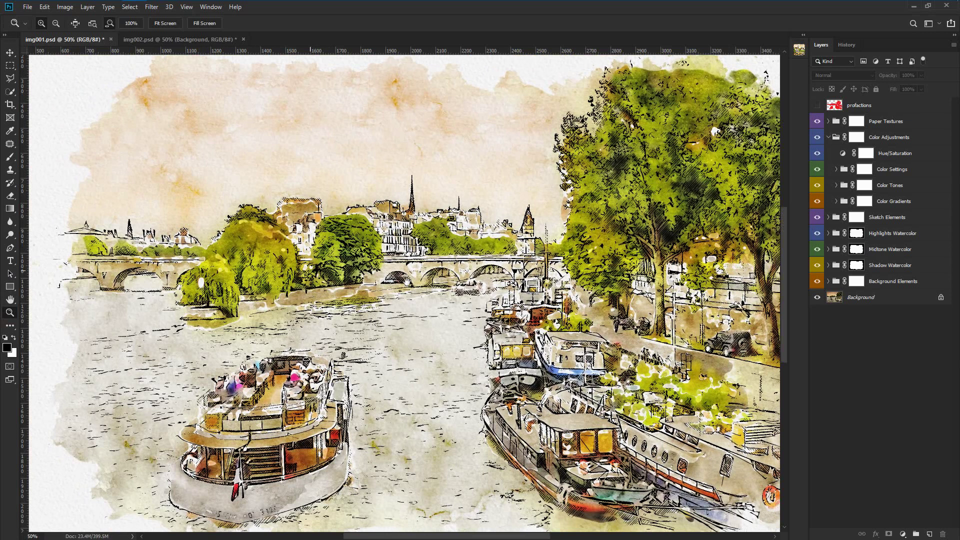
pyautogui.moveTo(407, 281); pyautogui.dragTo(369, 262)
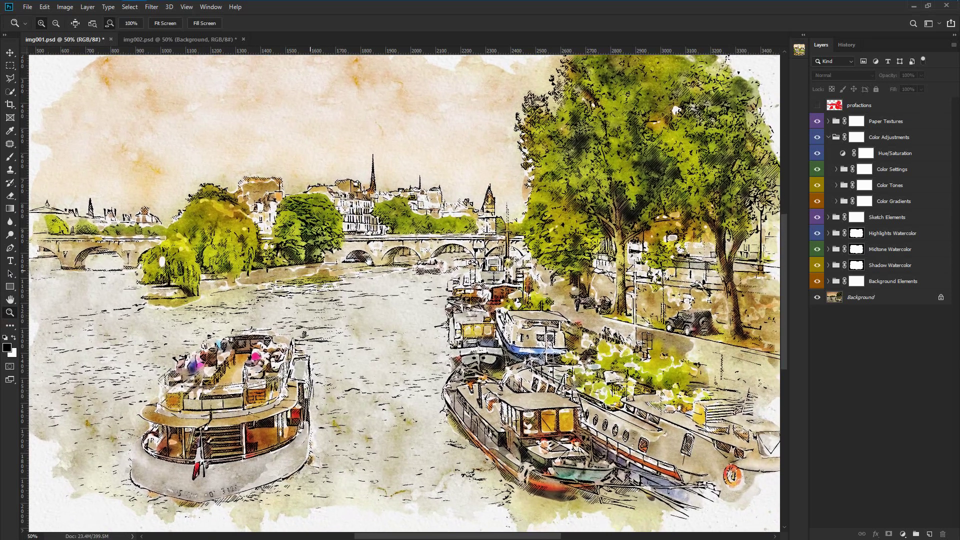
pyautogui.click(9, 53)
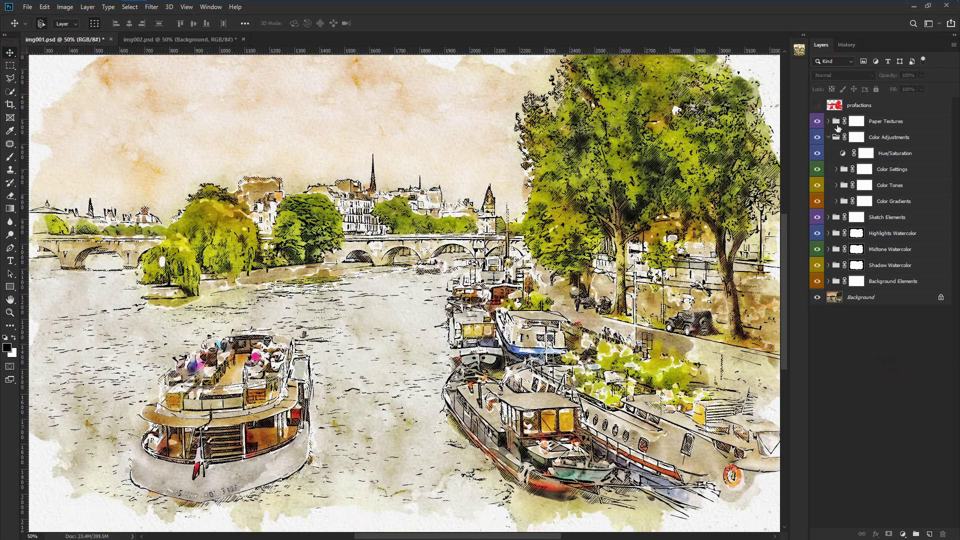
# Show only the Sketch Elements and Background Elements groups, with the Watercolor background layer hidden.
pyautogui.moveTo(818, 121); pyautogui.dragTo(819, 283)
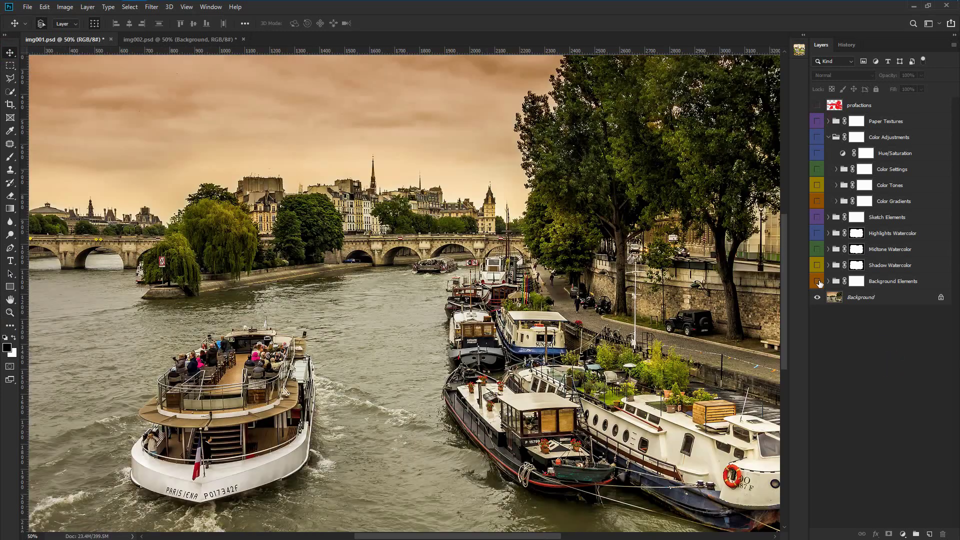
pyautogui.click(818, 281)
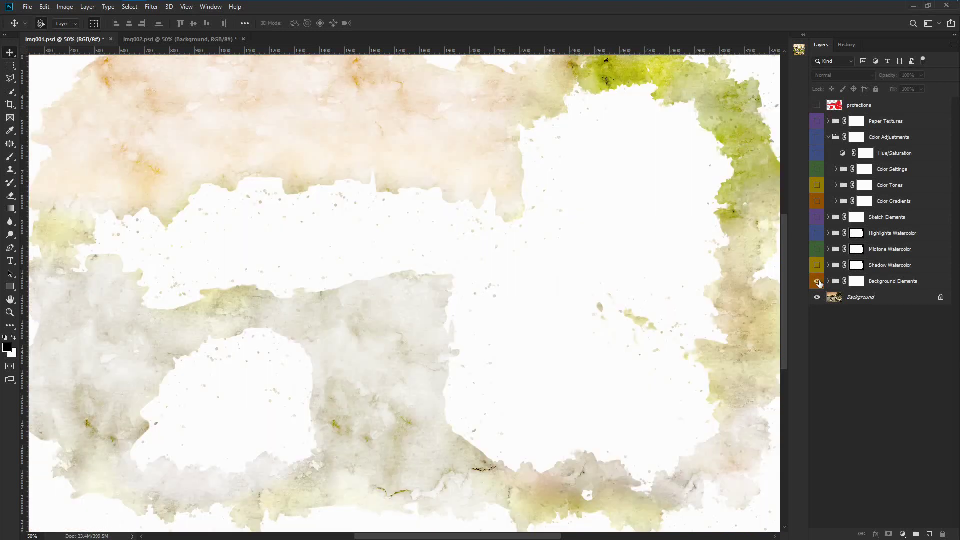
pyautogui.click(828, 282)
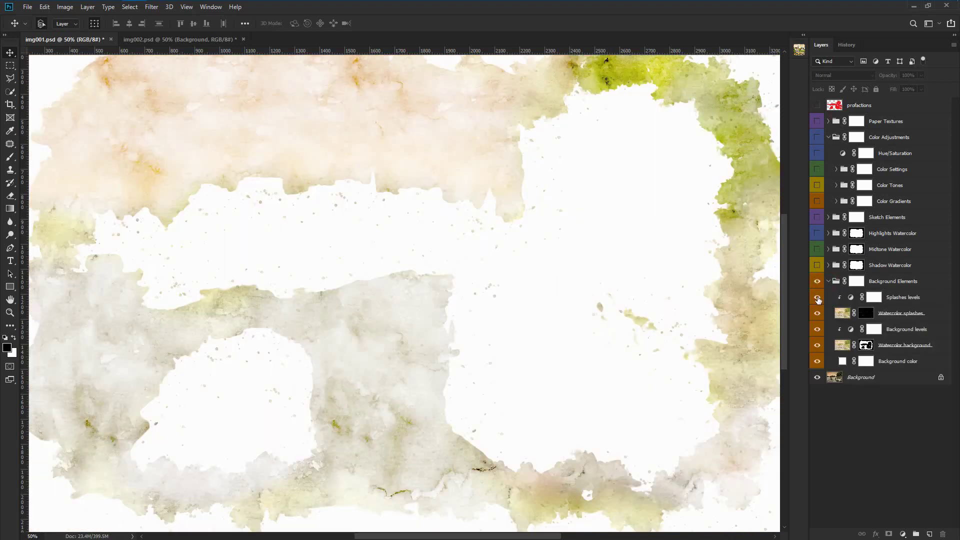
pyautogui.click(817, 345)
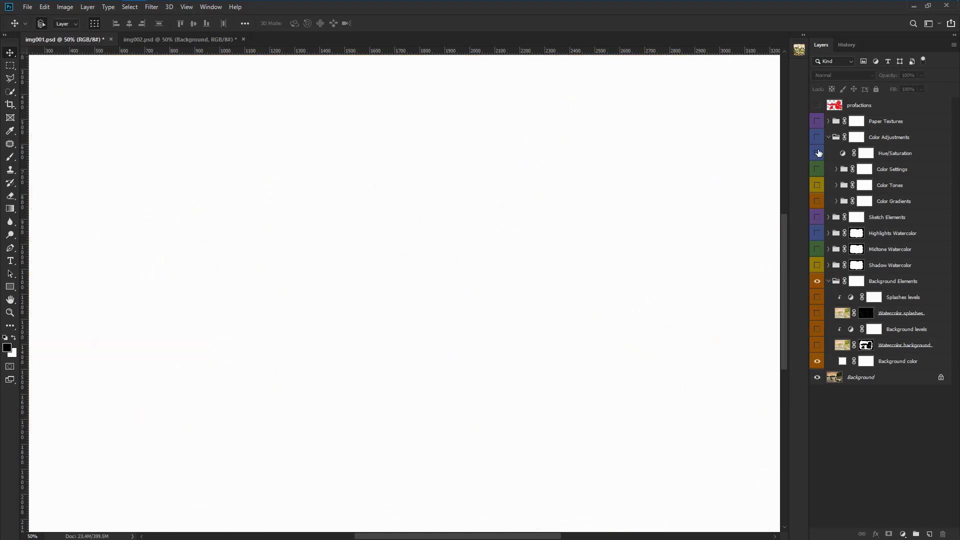
pyautogui.click(816, 217)
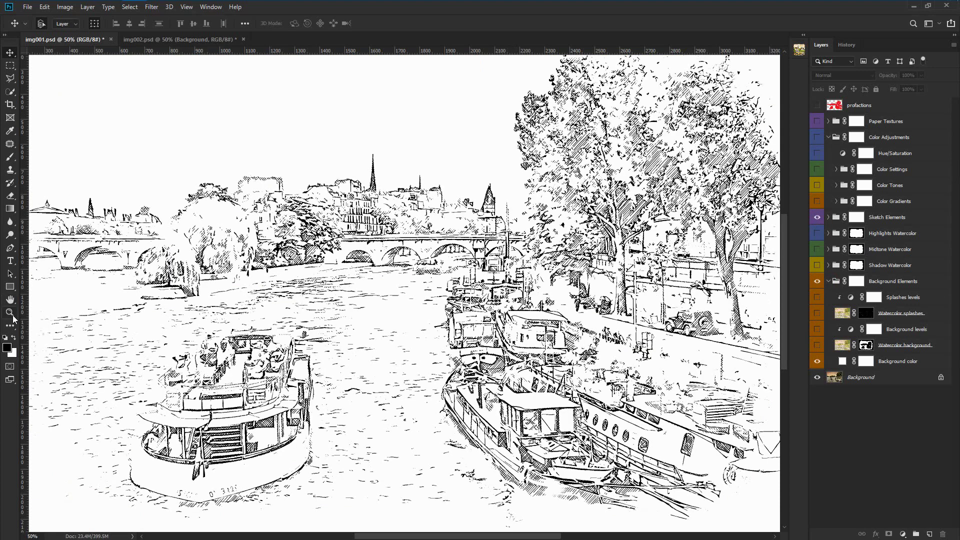
pyautogui.click(829, 218)
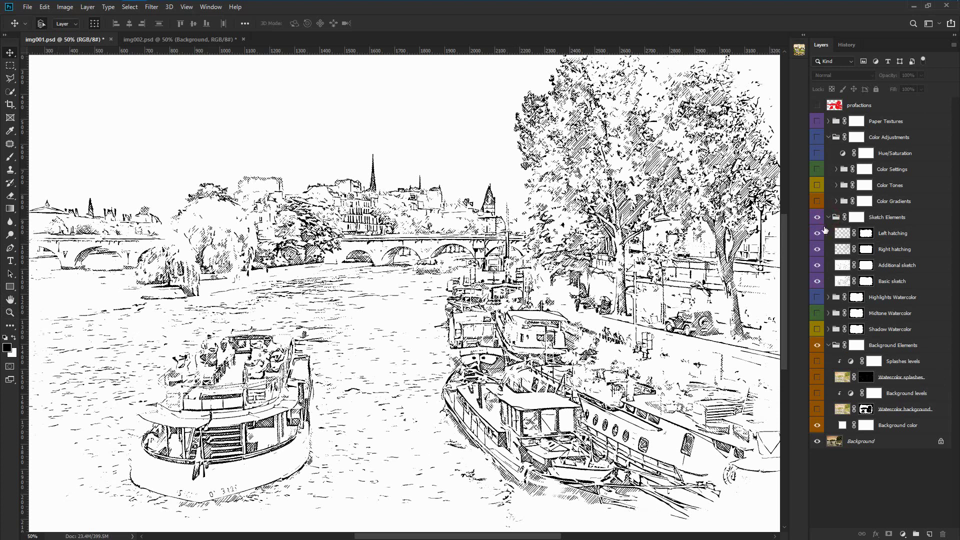
pyautogui.click(817, 266)
pyautogui.click(817, 281)
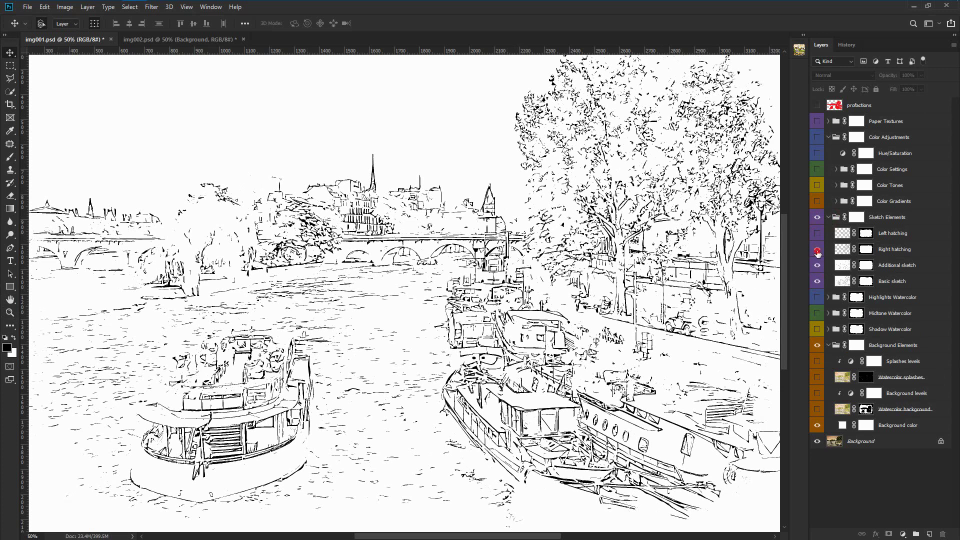
pyautogui.click(817, 250)
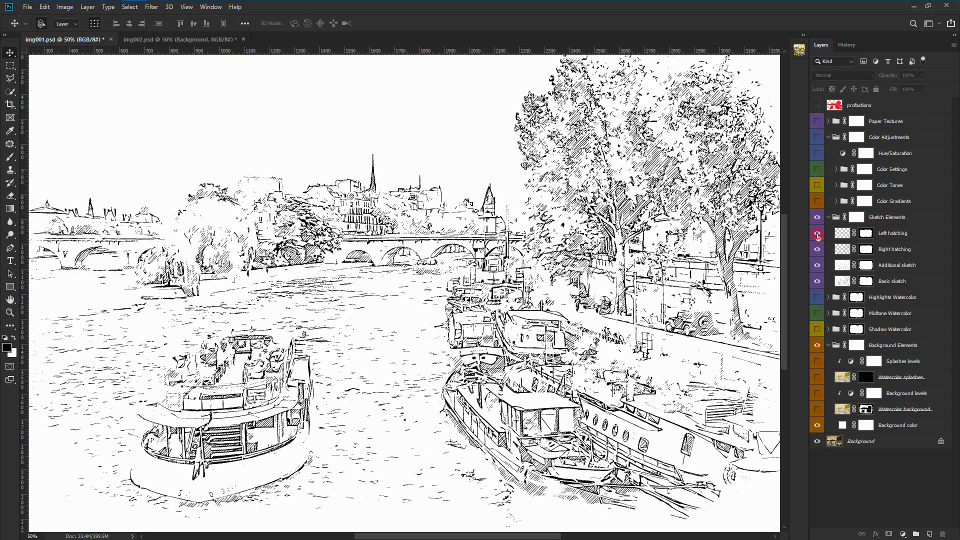
pyautogui.click(816, 234)
pyautogui.click(10, 312)
pyautogui.keyDown('alt'); pyautogui.click(418, 382); pyautogui.keyUp('alt')
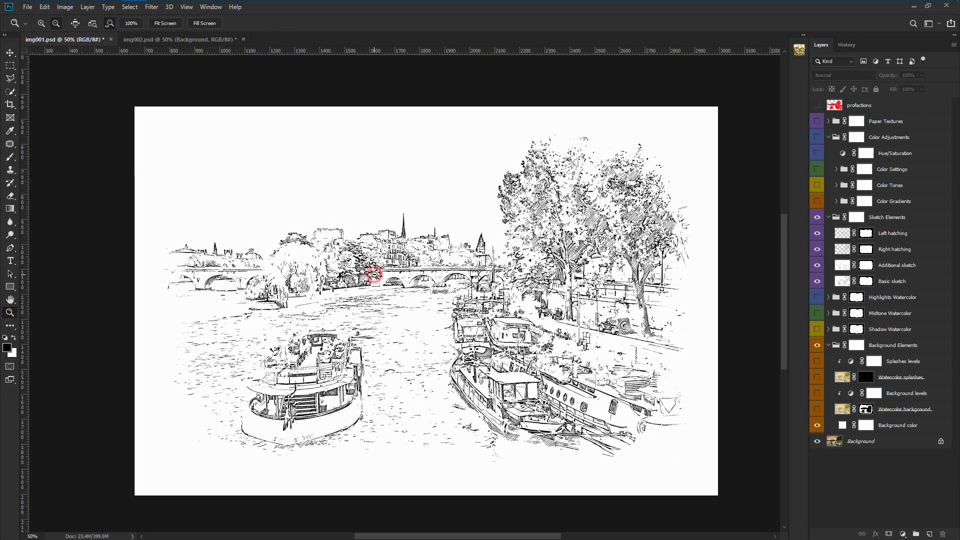
pyautogui.click(817, 281)
pyautogui.click(816, 266)
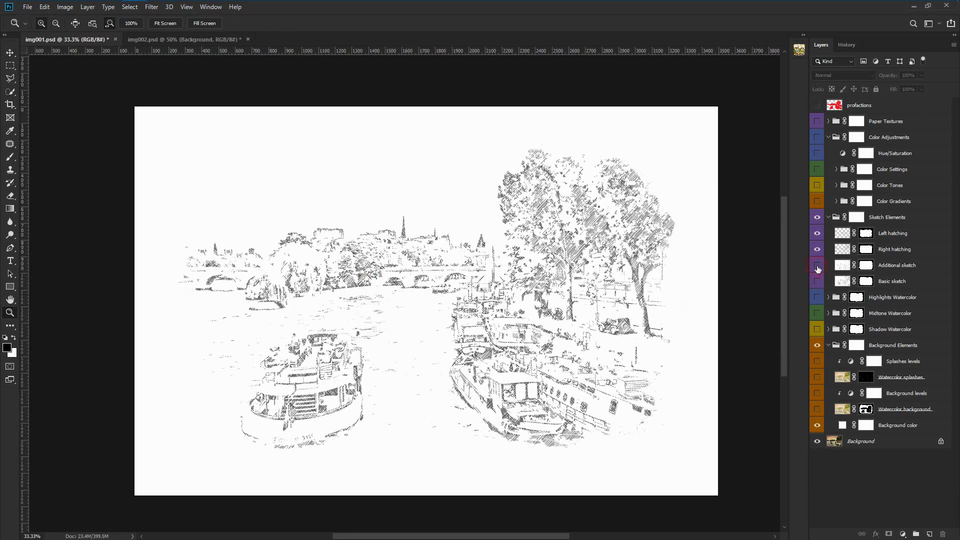
pyautogui.click(817, 249)
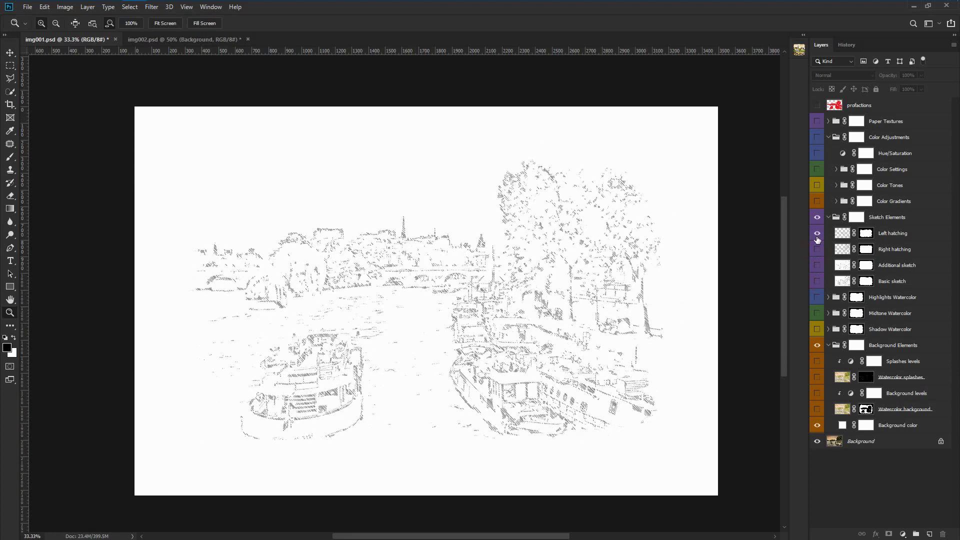
pyautogui.click(817, 235)
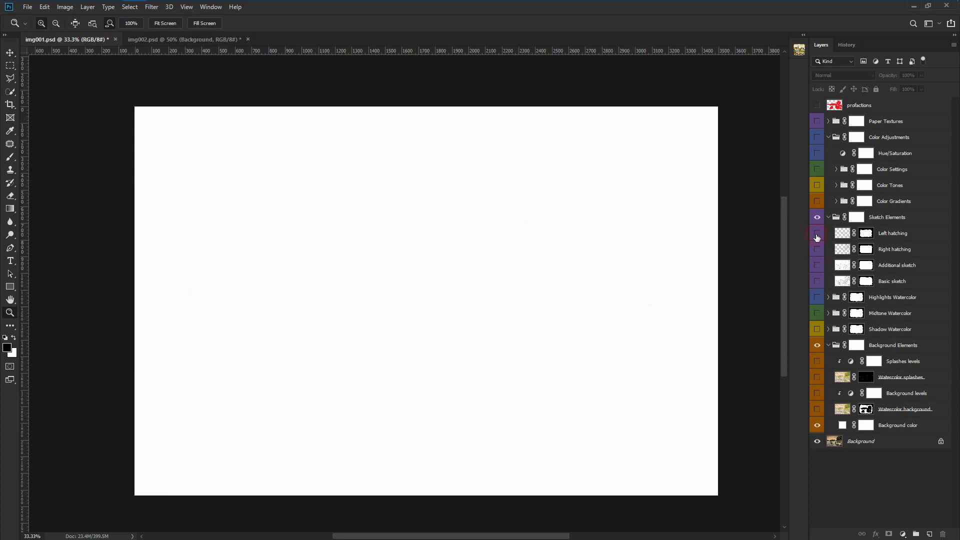
pyautogui.click(817, 281)
pyautogui.click(816, 249)
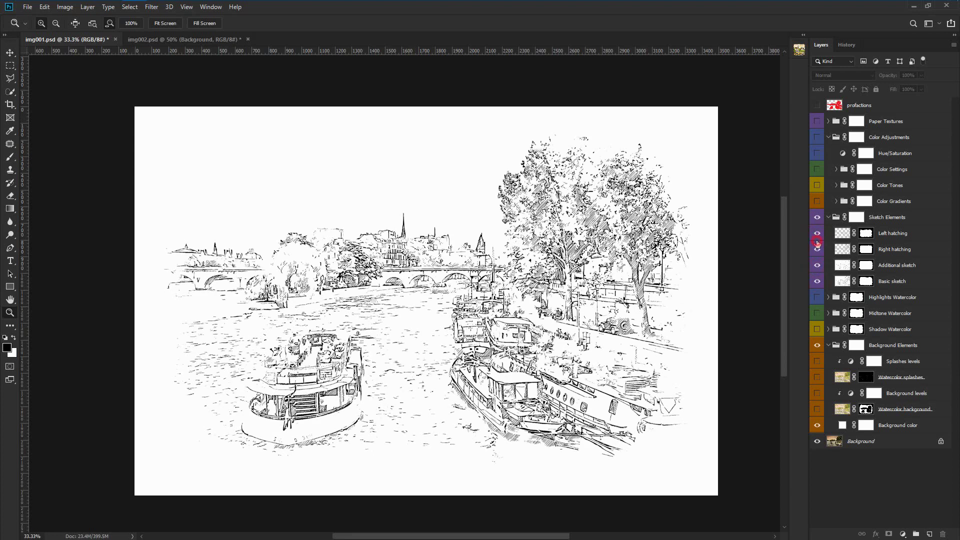
pyautogui.click(828, 217)
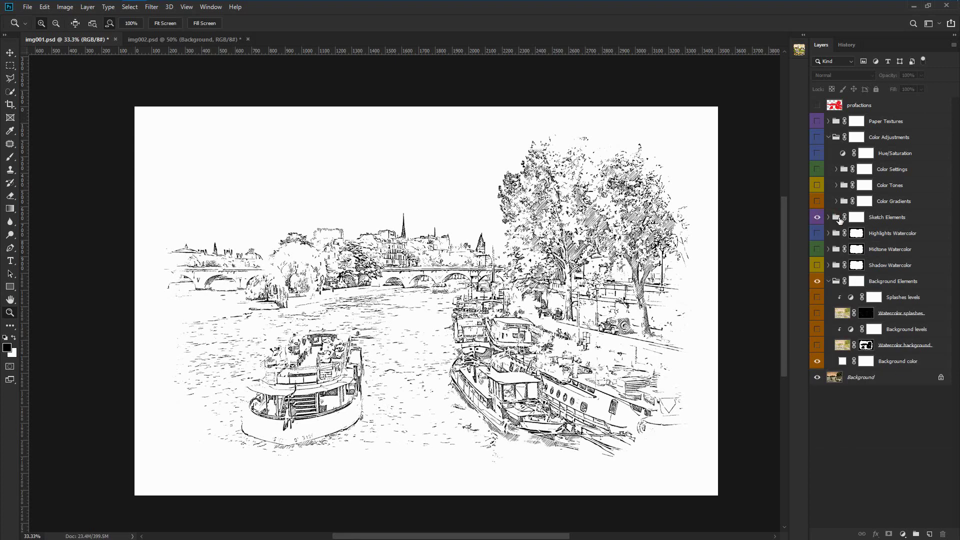
# Compare the Shadow Watercolor group by toggling its Watercolor areas 5 and 6.
pyautogui.click(817, 265)
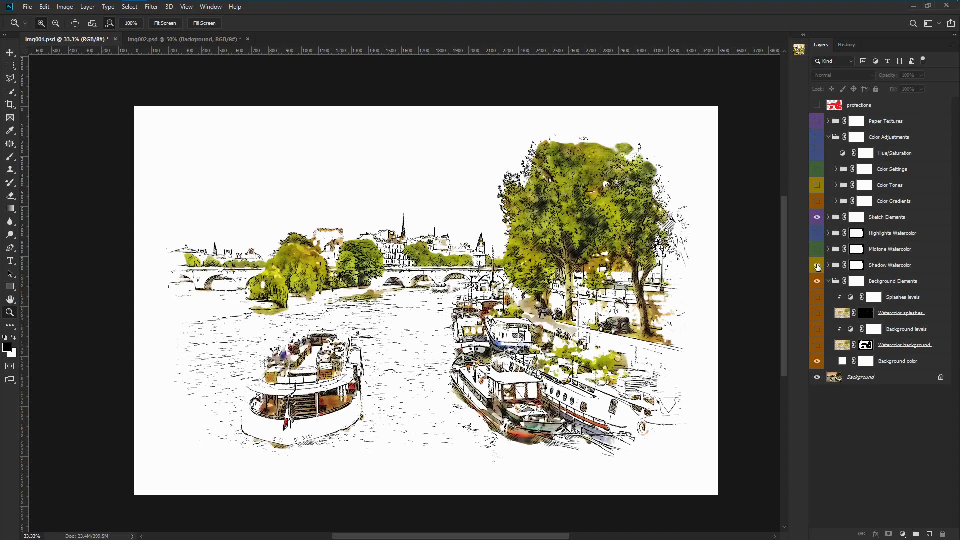
pyautogui.click(828, 265)
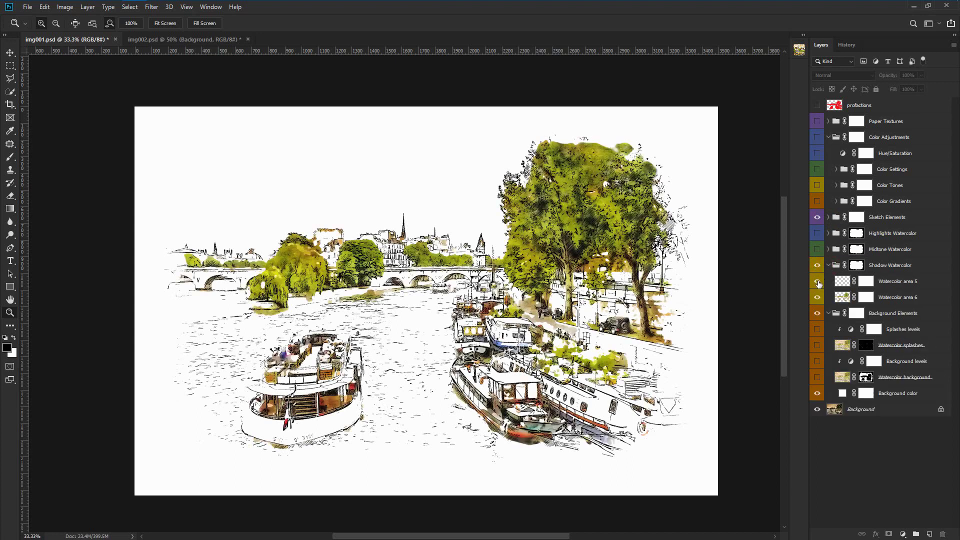
pyautogui.click(825, 316)
pyautogui.click(829, 313)
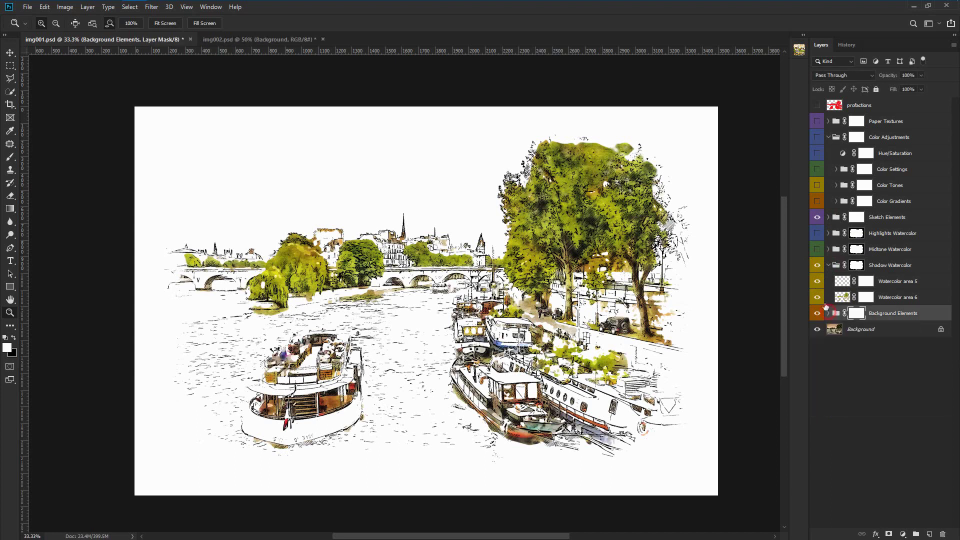
pyautogui.click(817, 281)
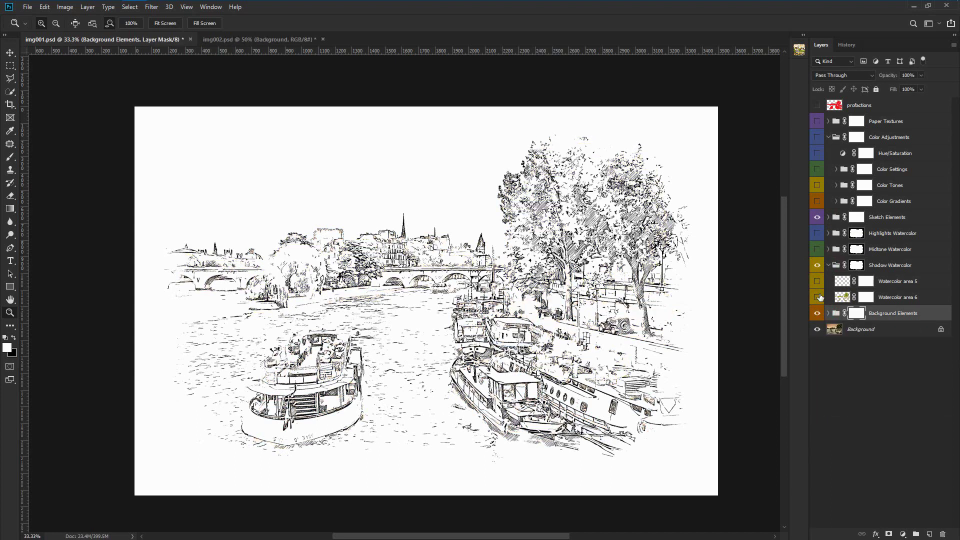
pyautogui.click(817, 298)
pyautogui.click(818, 281)
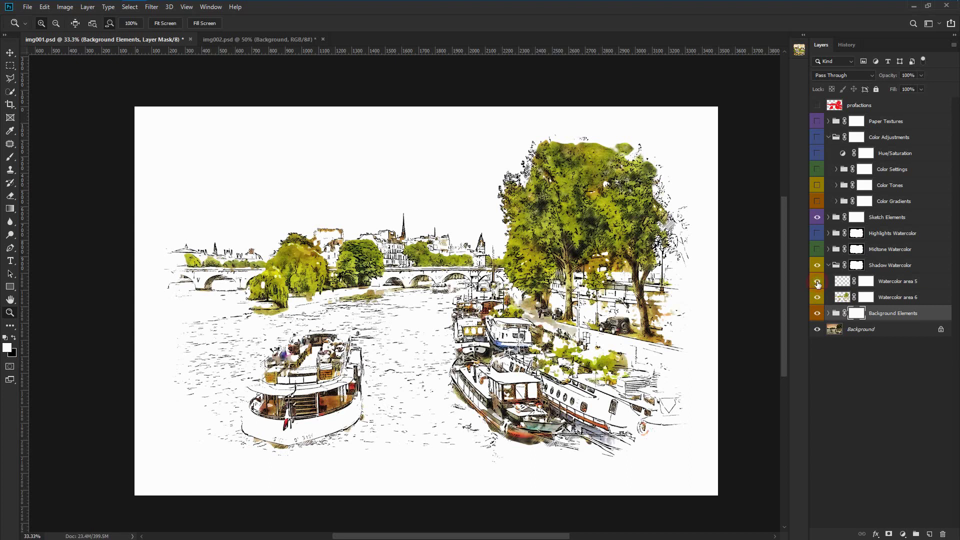
pyautogui.click(828, 265)
pyautogui.click(817, 265)
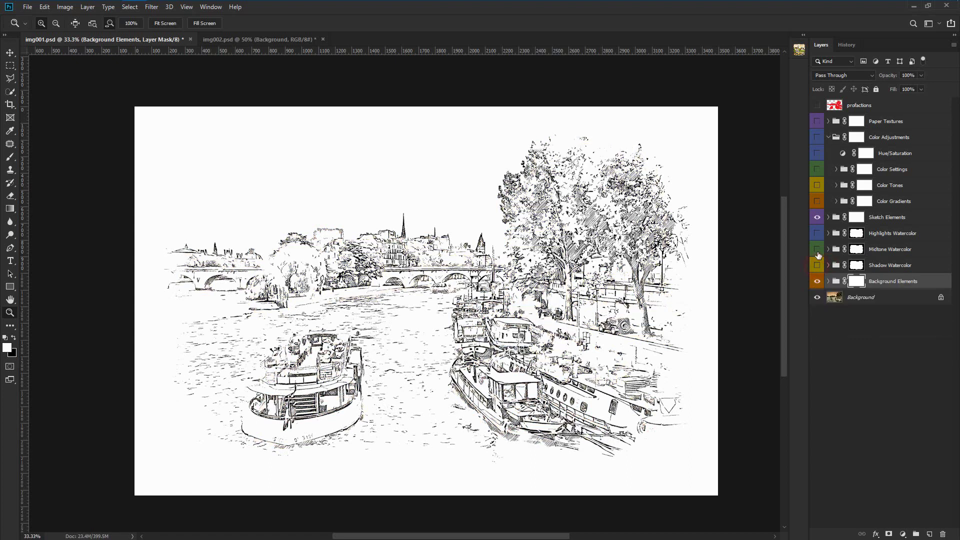
# Compare the Midtone Watercolor group by toggling its Watercolor areas 3 and 4.
pyautogui.click(828, 249)
pyautogui.click(817, 265)
pyautogui.click(818, 282)
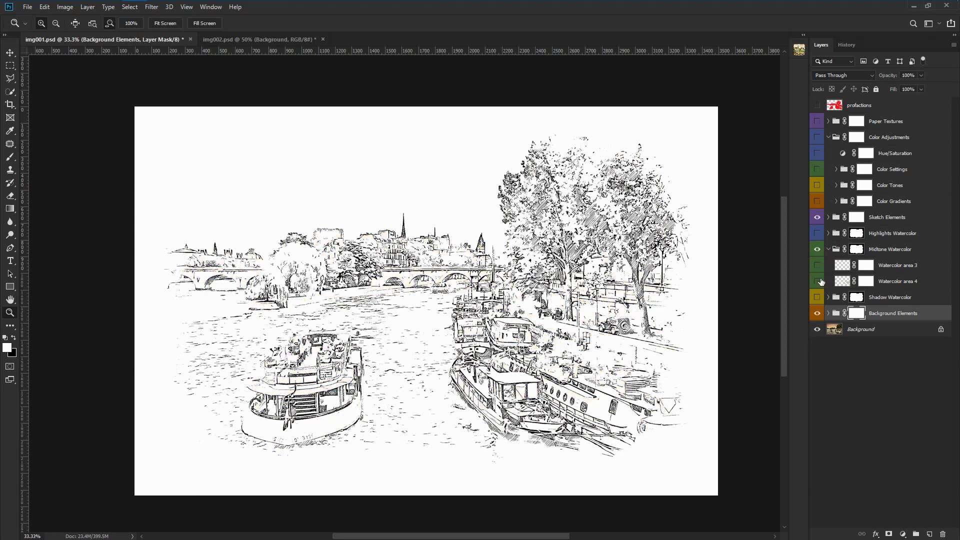
pyautogui.click(818, 281)
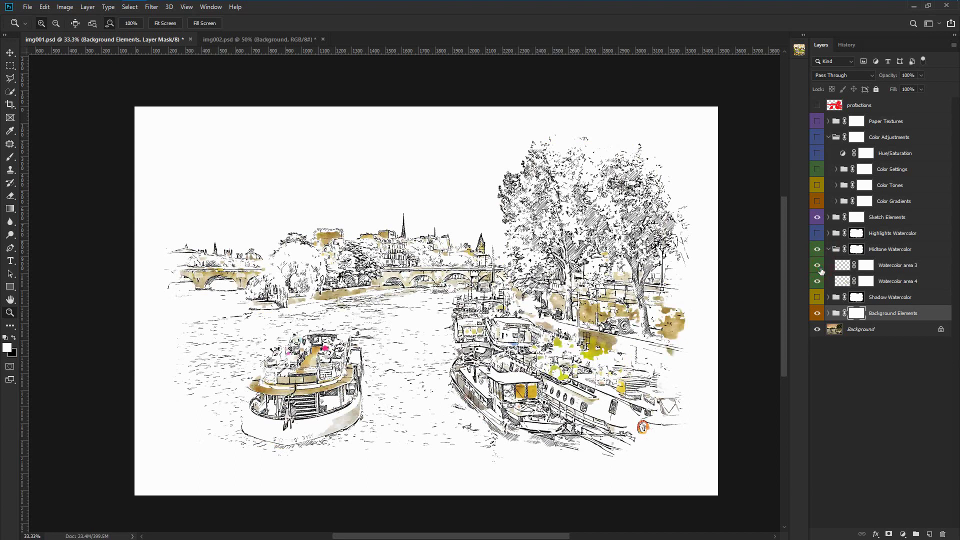
pyautogui.click(828, 248)
pyautogui.click(817, 249)
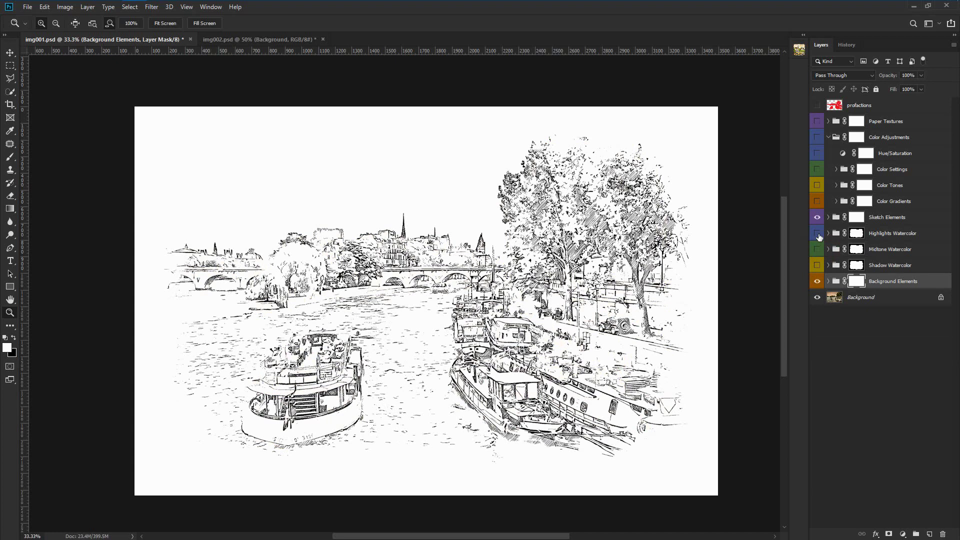
# Turn on Highlights Watercolor and compare it with Watercolor areas 1 and 2 toggled.
pyautogui.click(828, 233)
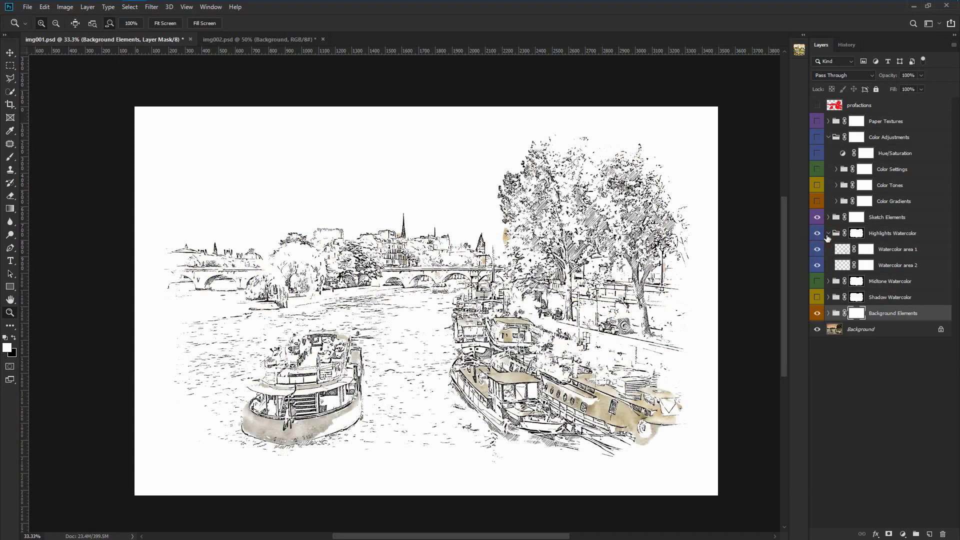
pyautogui.click(817, 249)
pyautogui.click(817, 265)
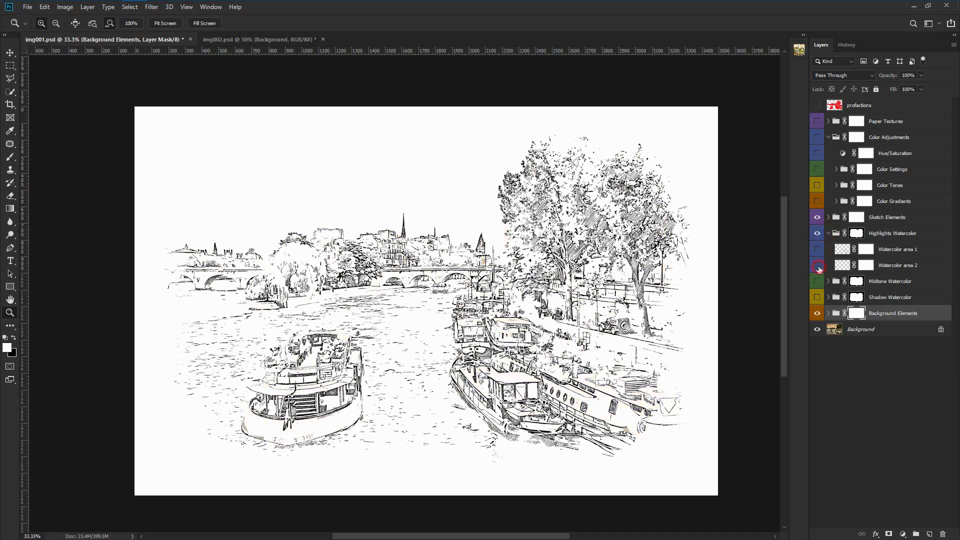
pyautogui.click(817, 266)
pyautogui.click(817, 249)
pyautogui.click(828, 233)
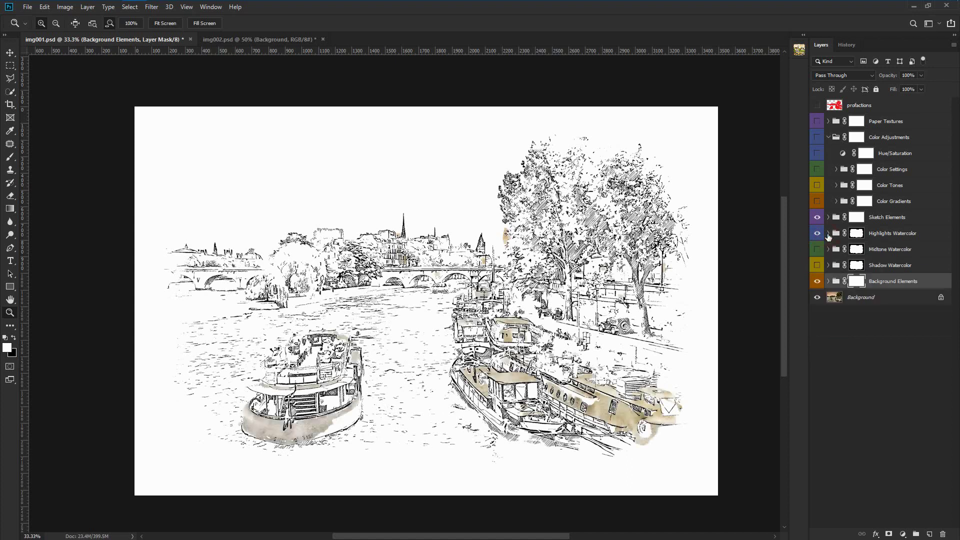
# Toggle the three watercolour groups to compare, leaving shadow, midtone and highlights visible.
pyautogui.click(817, 249)
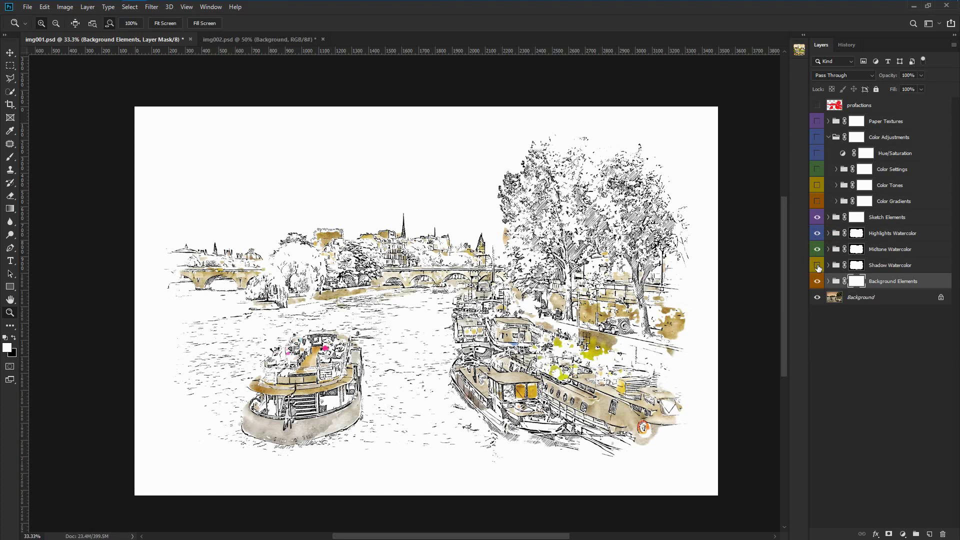
pyautogui.click(817, 265)
pyautogui.click(817, 233)
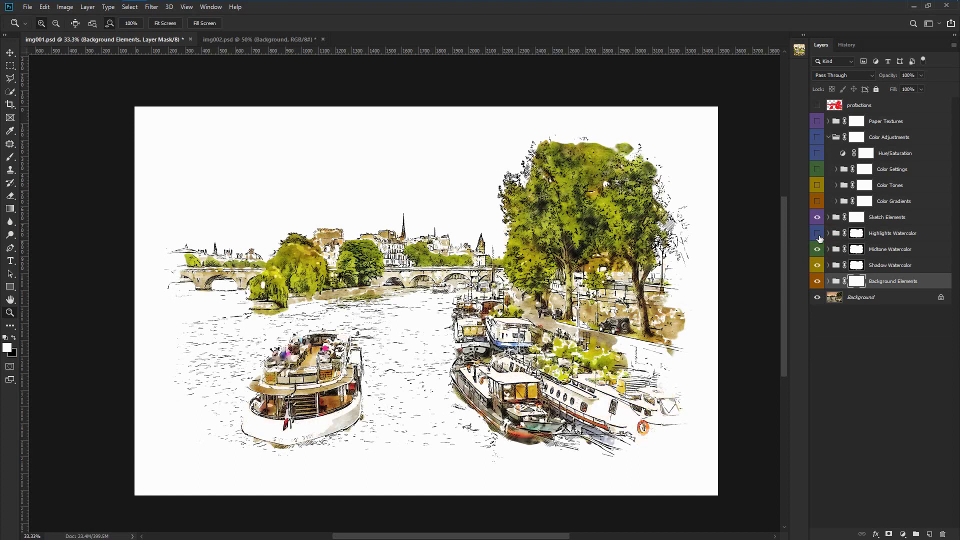
pyautogui.click(817, 248)
pyautogui.click(817, 265)
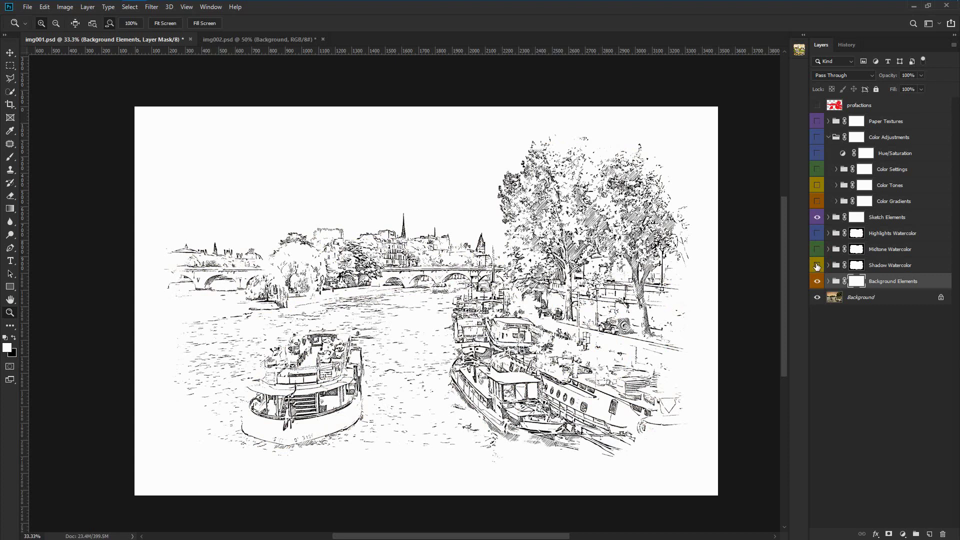
pyautogui.click(817, 266)
pyautogui.click(817, 250)
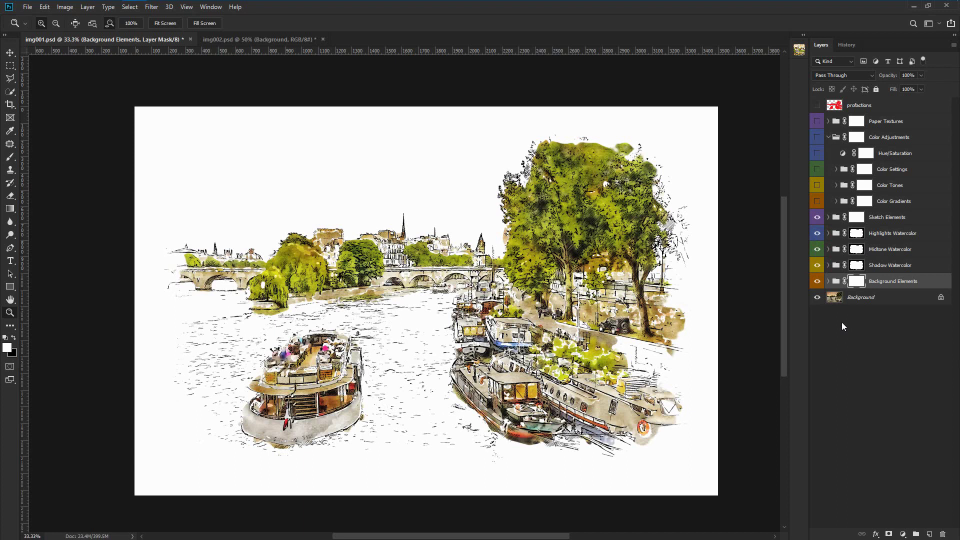
pyautogui.click(828, 281)
# Show the Watercolor splashes layer and raise the Splashes levels midtone slider.
pyautogui.moveTo(816, 312); pyautogui.dragTo(818, 299)
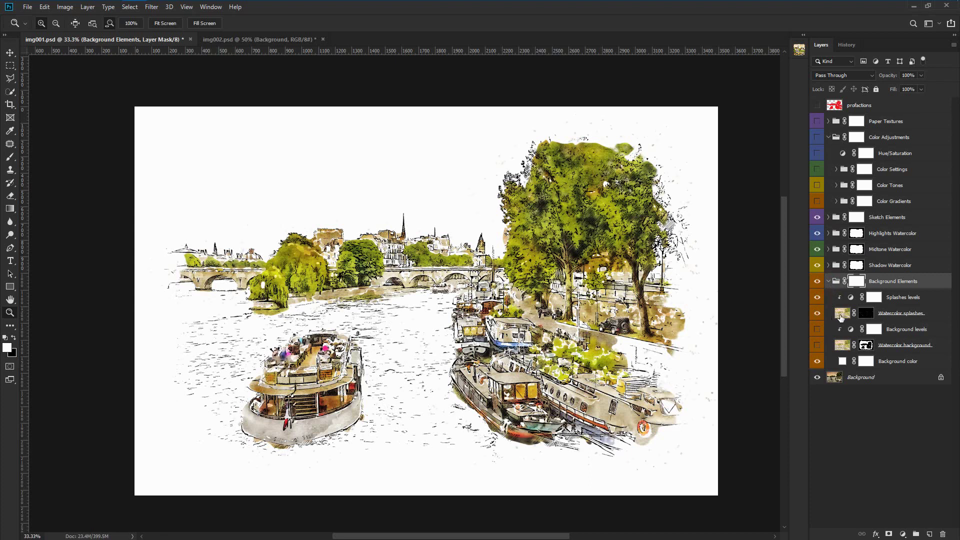
pyautogui.click(818, 313)
pyautogui.click(851, 298)
pyautogui.moveTo(933, 457); pyautogui.dragTo(783, 370)
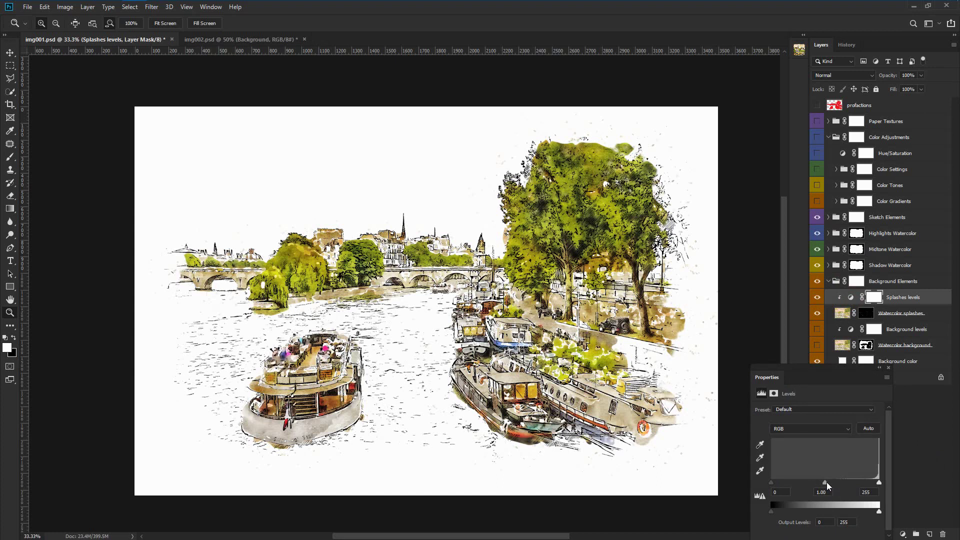
pyautogui.moveTo(824, 482); pyautogui.dragTo(859, 482)
# Turn on the beige Watercolor background wash and adjust the Background levels midtone.
pyautogui.click(888, 368)
pyautogui.click(816, 330)
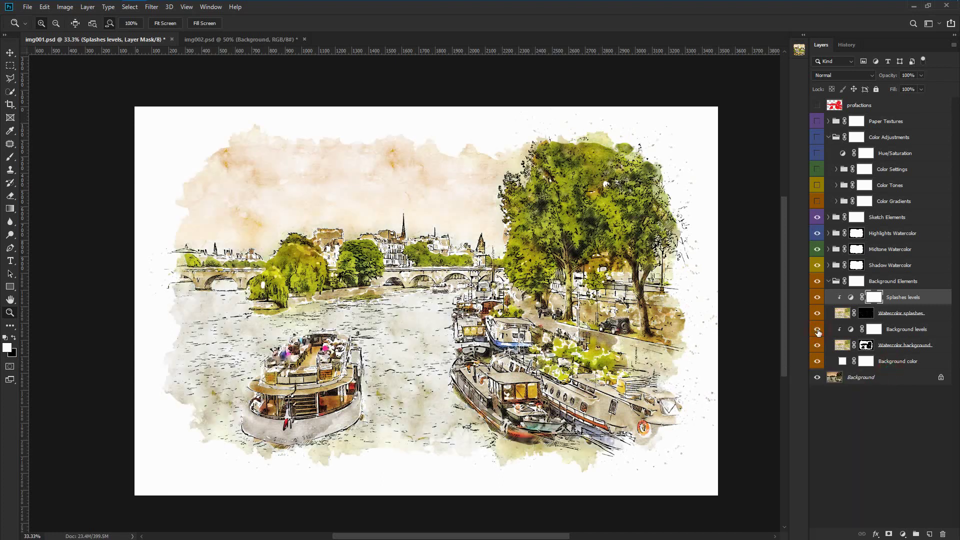
pyautogui.click(817, 330)
pyautogui.click(817, 346)
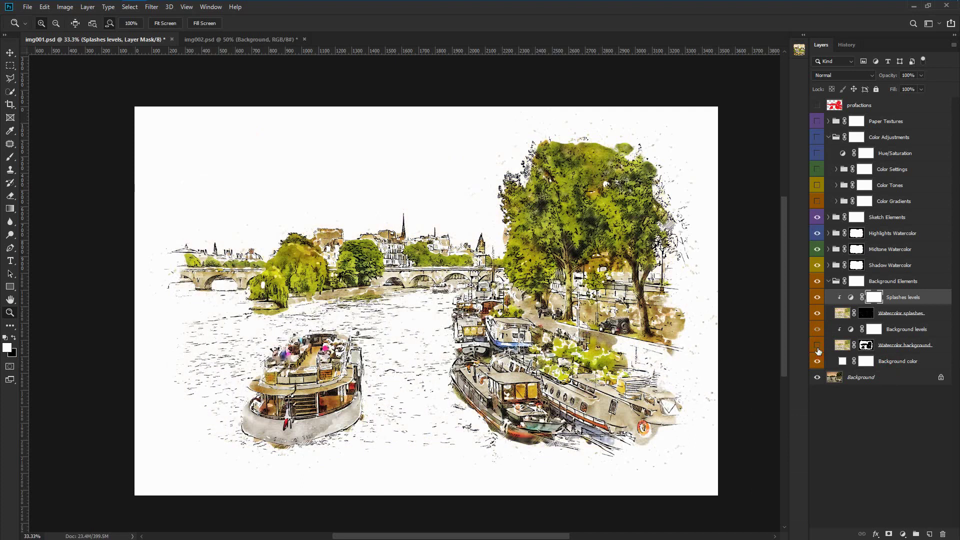
pyautogui.click(817, 346)
pyautogui.doubleClick(842, 330)
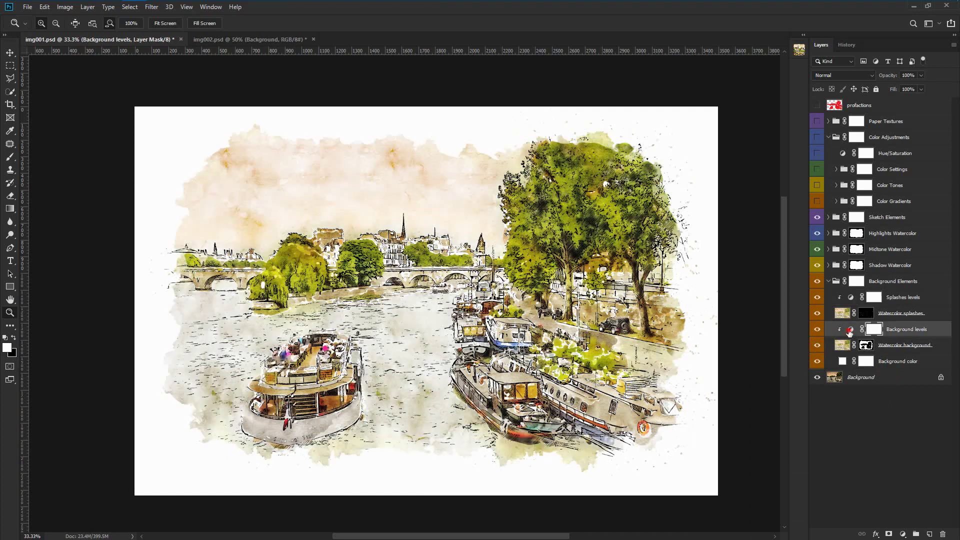
pyautogui.moveTo(807, 481)
pyautogui.mouseDown()
pyautogui.moveTo(854, 481)
pyautogui.moveTo(799, 482)
pyautogui.moveTo(821, 481)
pyautogui.mouseUp()
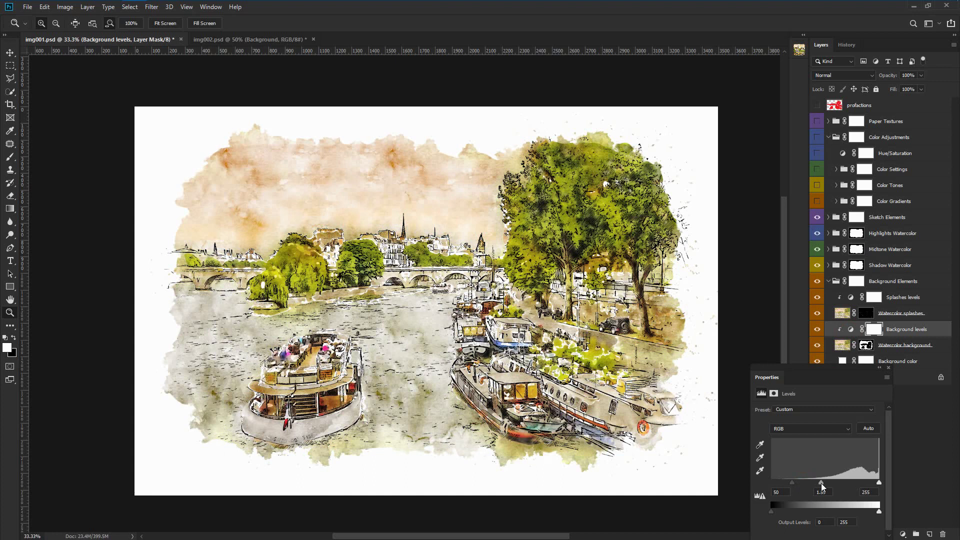
pyautogui.scroll(-2, 819, 387)
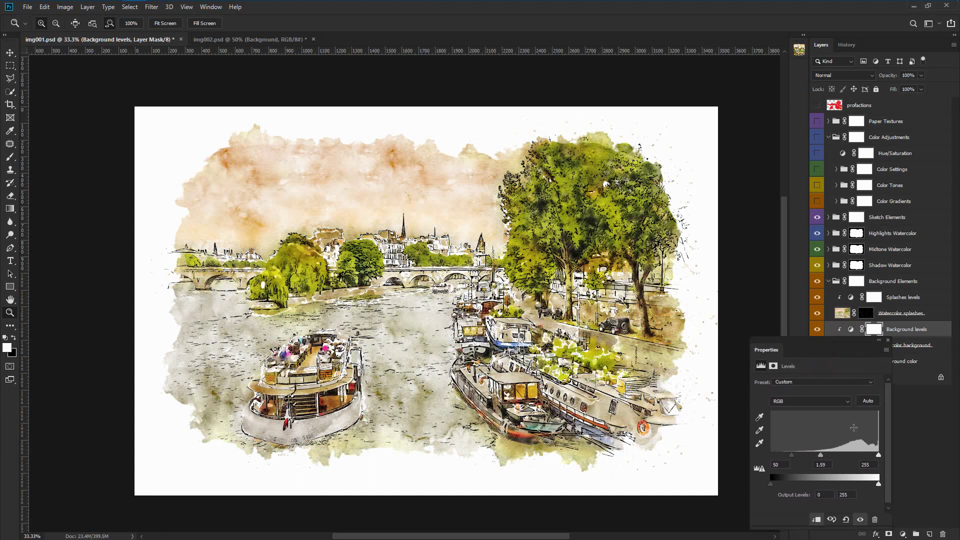
pyautogui.click(845, 520)
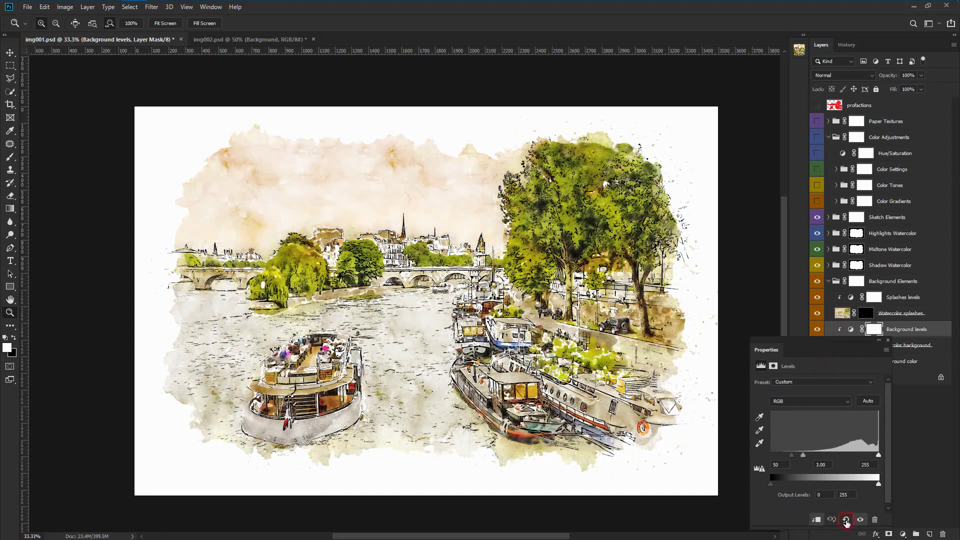
pyautogui.click(888, 340)
# Compare with the splash and background layers hidden, then restore them both.
pyautogui.moveTo(817, 298); pyautogui.dragTo(817, 349)
pyautogui.moveTo(817, 311); pyautogui.dragTo(817, 298)
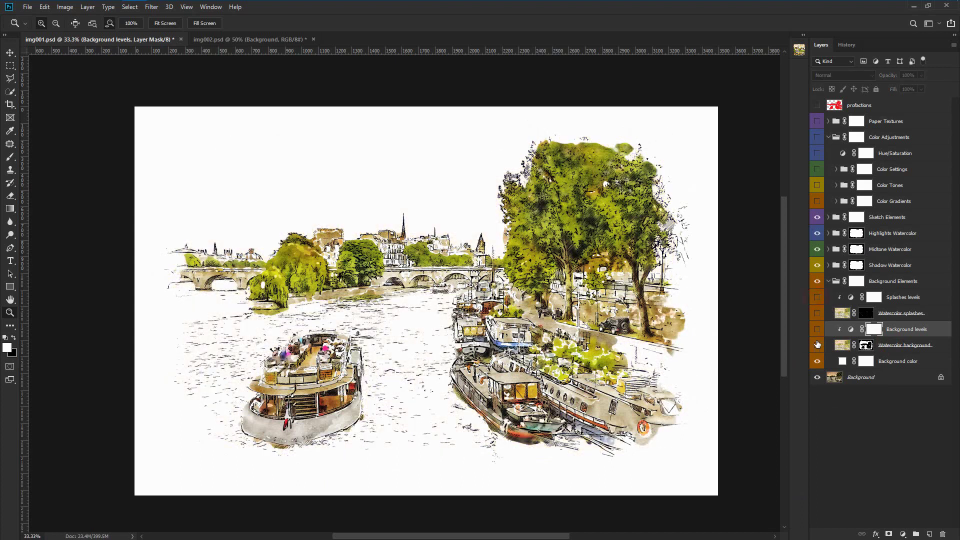
pyautogui.moveTo(819, 334); pyautogui.dragTo(818, 349)
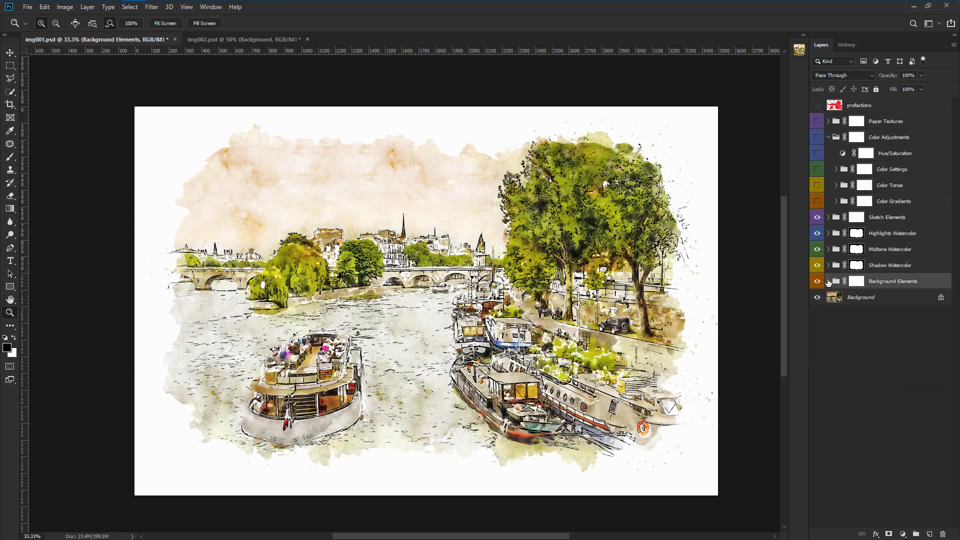
# Preview Paper textures 2, 3 and 4 one by one, ending on Paper texture 1.
pyautogui.click(817, 121)
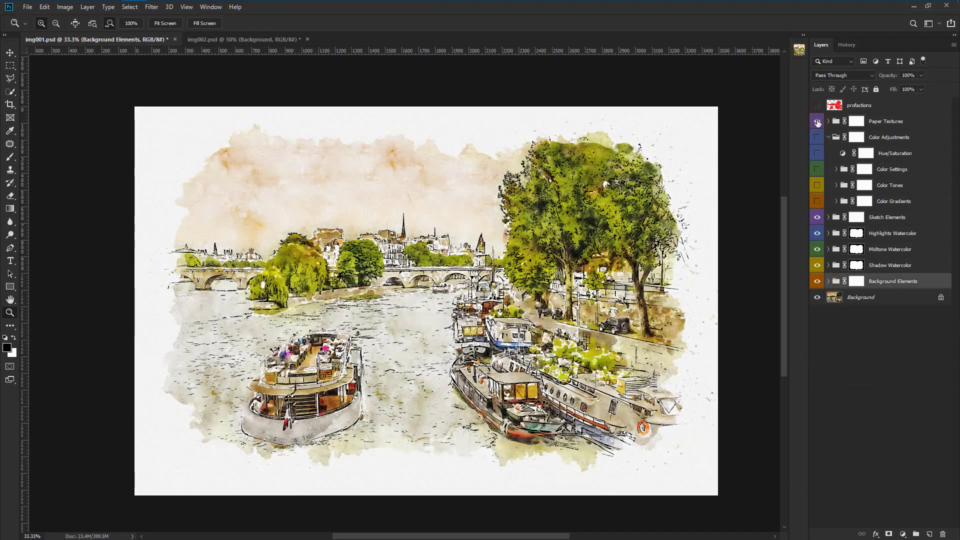
pyautogui.click(333, 134)
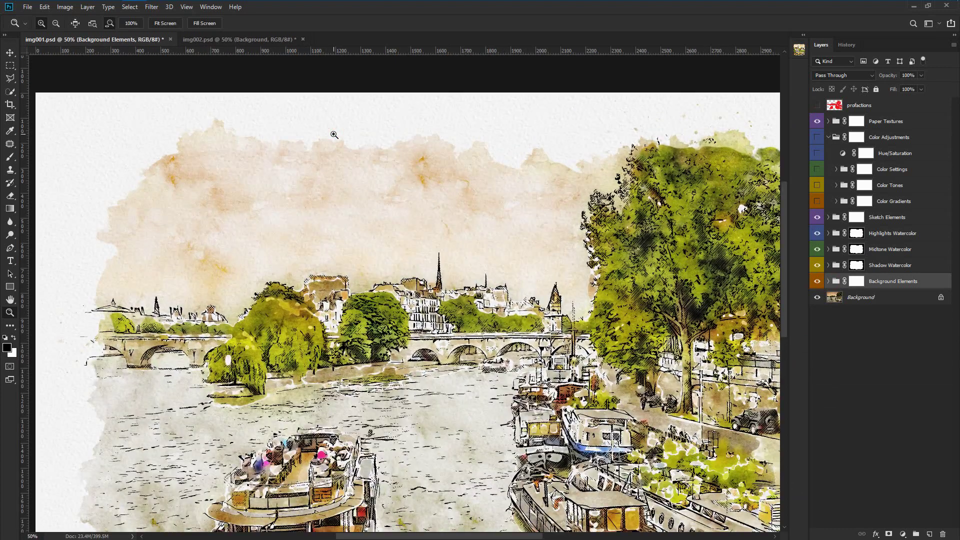
pyautogui.click(828, 121)
pyautogui.click(816, 138)
pyautogui.click(817, 153)
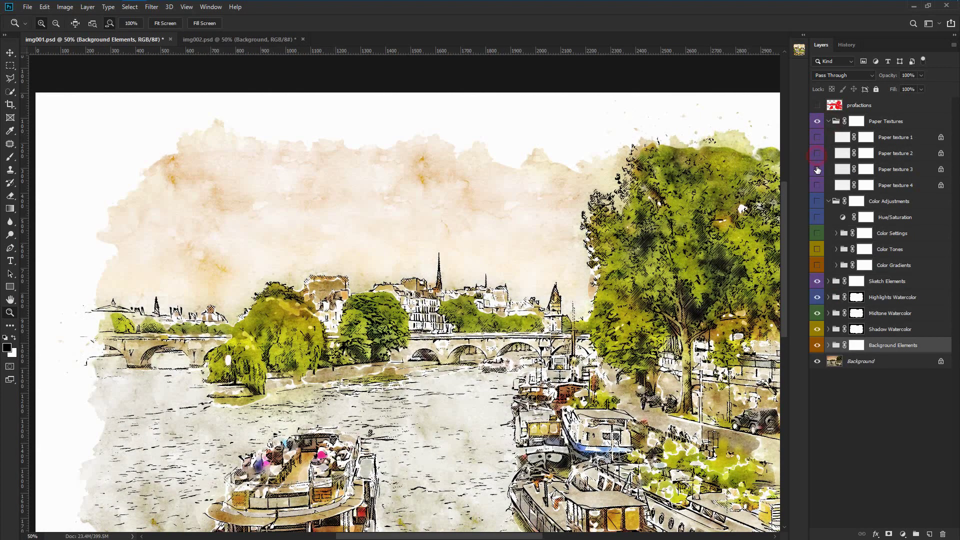
pyautogui.click(816, 169)
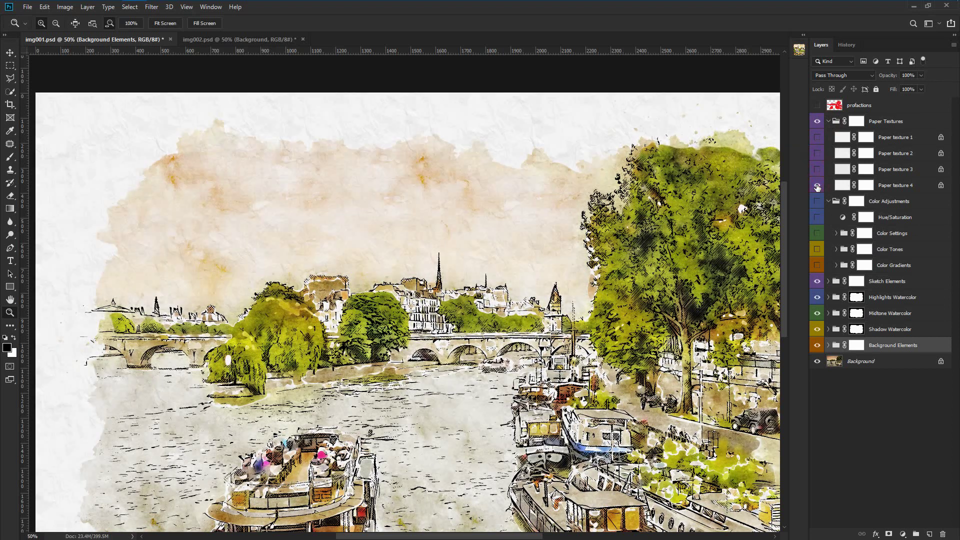
pyautogui.click(817, 185)
# Collapse the Paper Textures group and zoom out to centre the whole image.
pyautogui.click(816, 137)
pyautogui.click(828, 122)
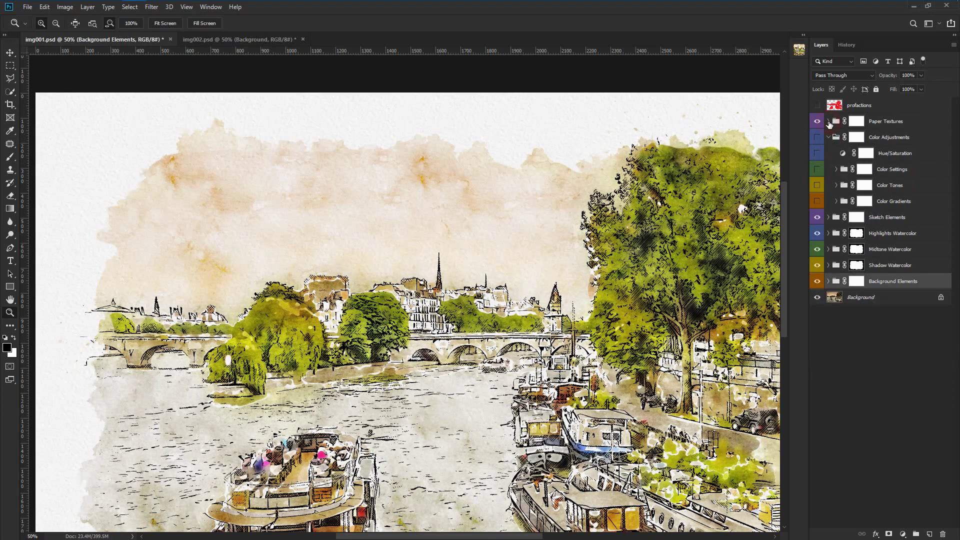
pyautogui.keyDown('alt'); pyautogui.click(89, 367); pyautogui.keyUp('alt')
pyautogui.moveTo(467, 309); pyautogui.dragTo(552, 240)
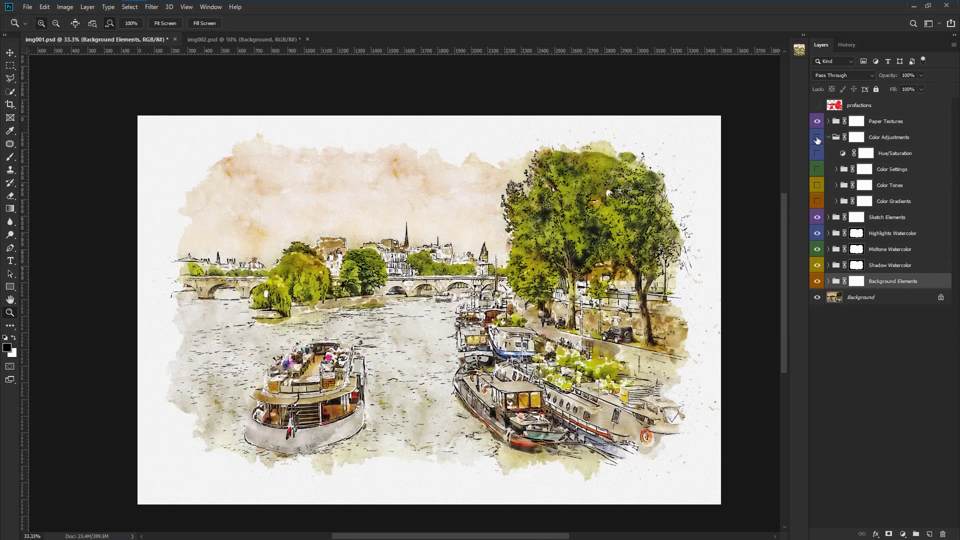
# Enable the Color Adjustments layers, then preview and switch off Black & White, Invert Colors and Curves.
pyautogui.moveTo(816, 143); pyautogui.dragTo(816, 201)
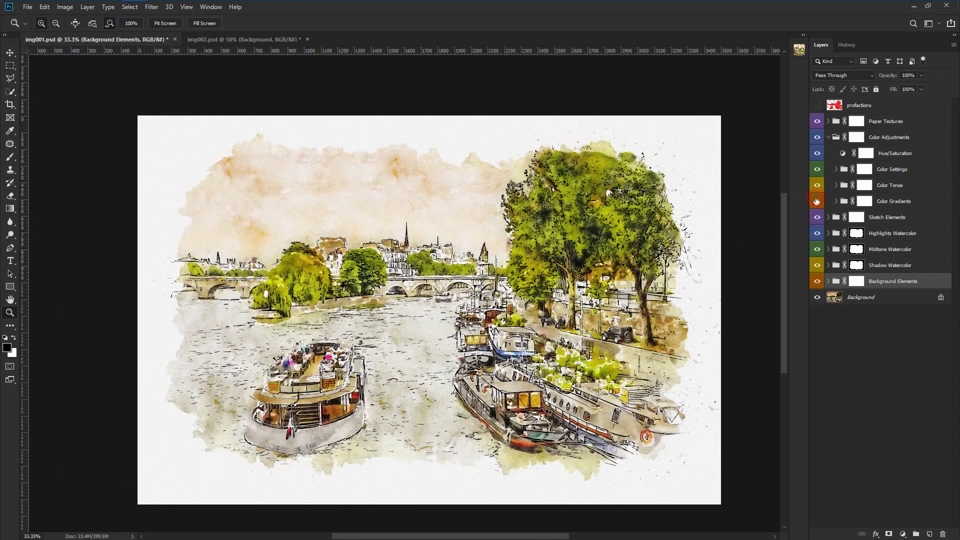
pyautogui.click(836, 170)
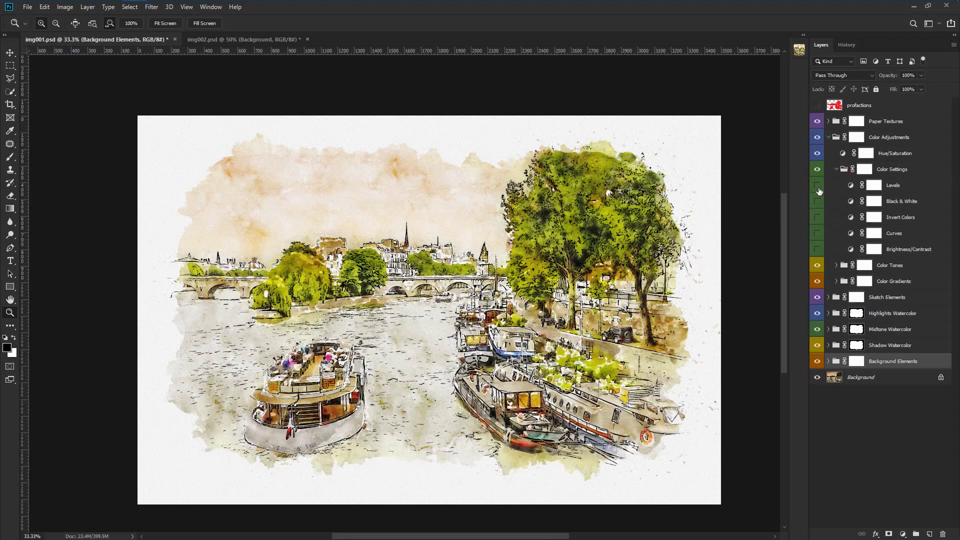
pyautogui.click(817, 202)
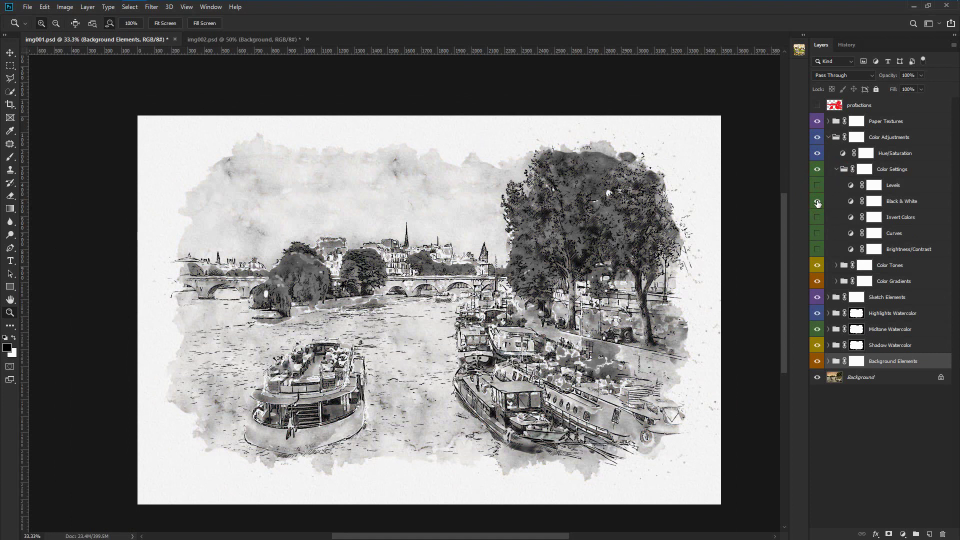
pyautogui.click(816, 201)
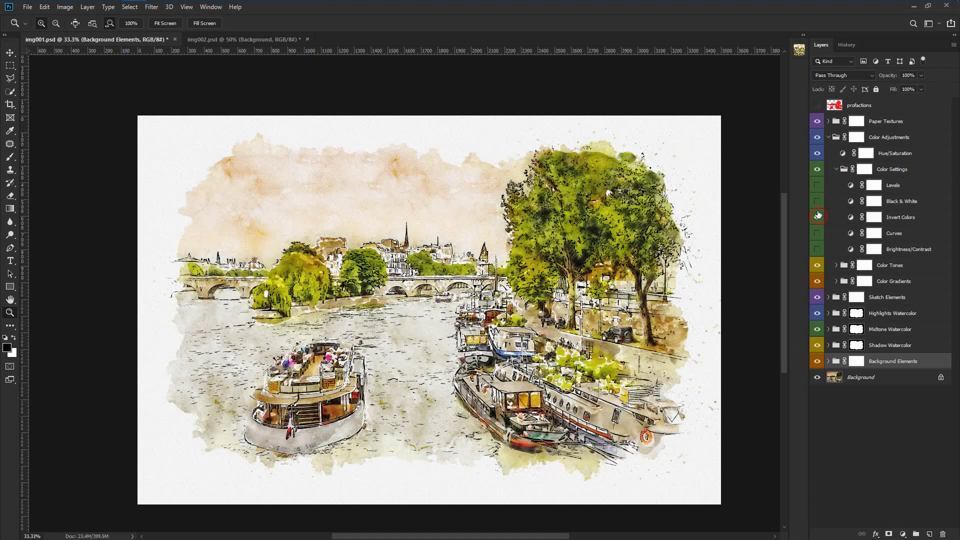
pyautogui.moveTo(818, 215); pyautogui.dragTo(818, 201)
pyautogui.click(816, 201)
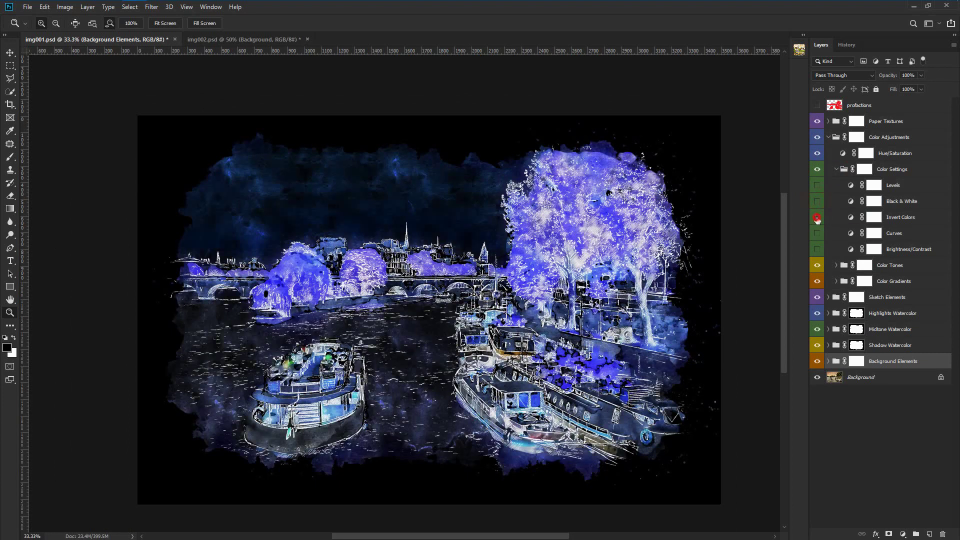
pyautogui.click(816, 233)
pyautogui.click(817, 234)
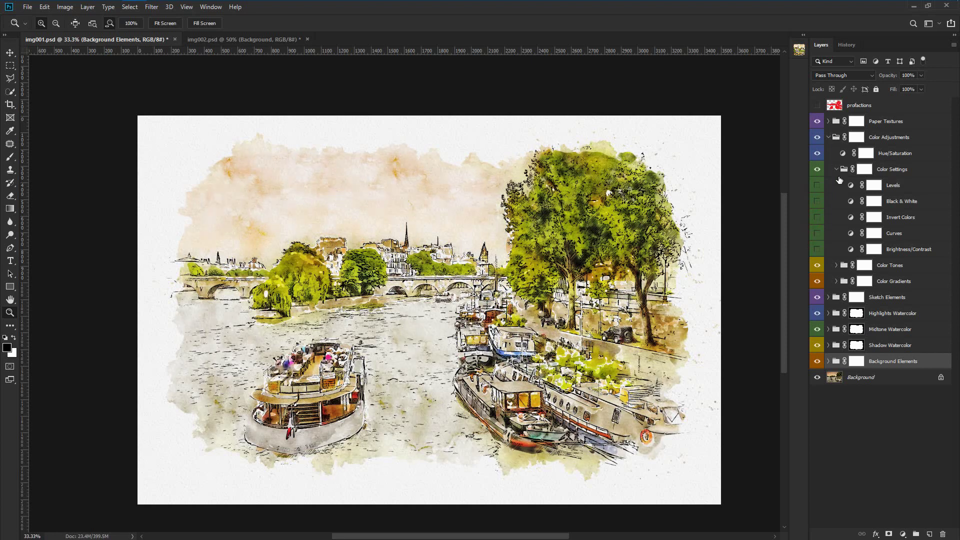
pyautogui.click(834, 170)
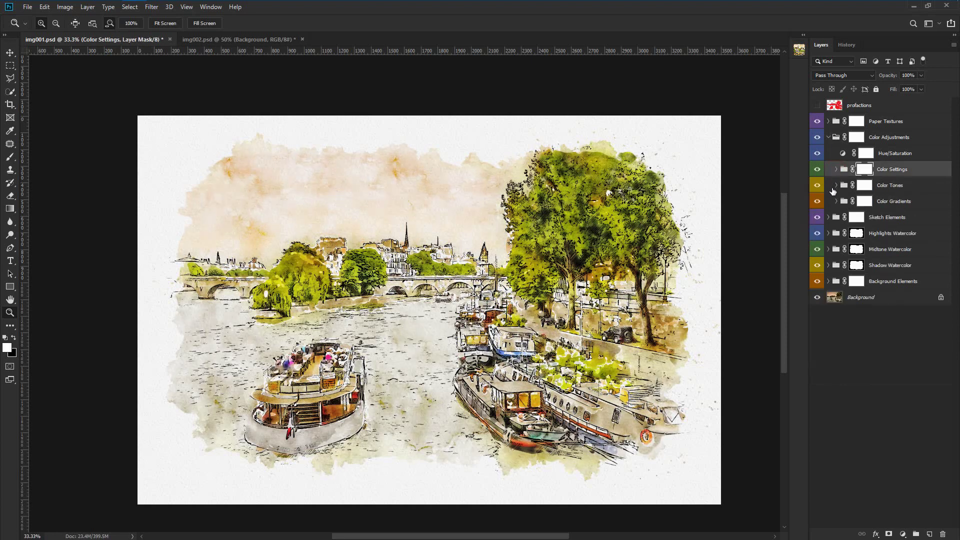
# Preview the Filter 5 - Cyan tone and Gradients 4 and 2, leaving them all off.
pyautogui.click(835, 185)
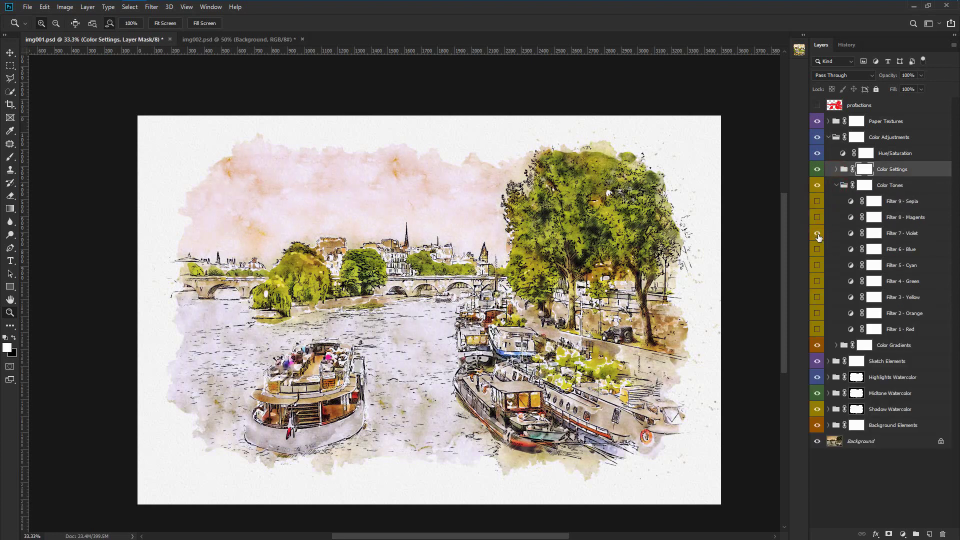
pyautogui.click(816, 265)
pyautogui.click(816, 265)
pyautogui.click(835, 186)
pyautogui.click(835, 201)
pyautogui.click(817, 233)
pyautogui.click(816, 265)
pyautogui.click(816, 265)
pyautogui.click(836, 201)
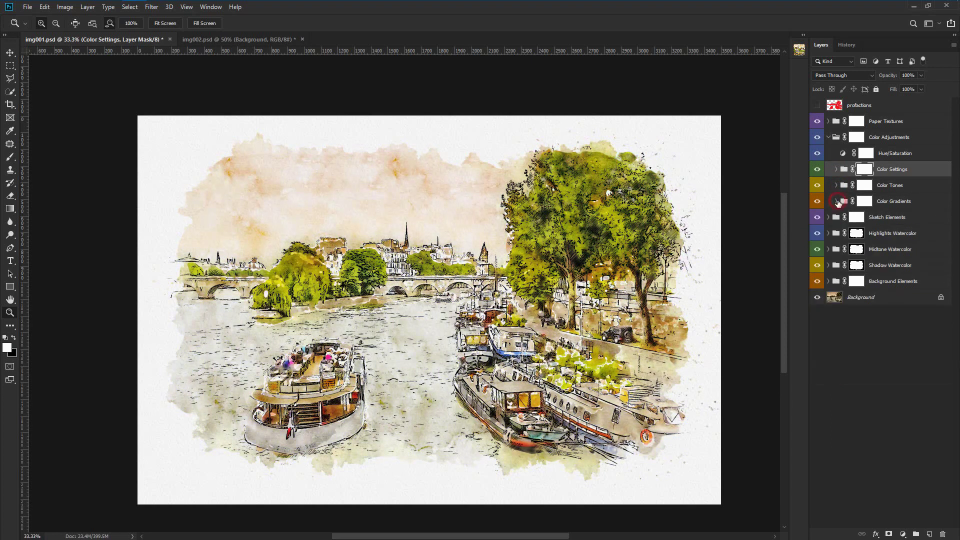
# Test a hue shift in Hue/Saturation, then restore the original hue and close its settings.
pyautogui.doubleClick(841, 153)
pyautogui.moveTo(818, 421)
pyautogui.mouseDown()
pyautogui.moveTo(850, 421)
pyautogui.moveTo(787, 421)
pyautogui.moveTo(850, 439)
pyautogui.moveTo(811, 440)
pyautogui.mouseUp()
pyautogui.click(845, 520)
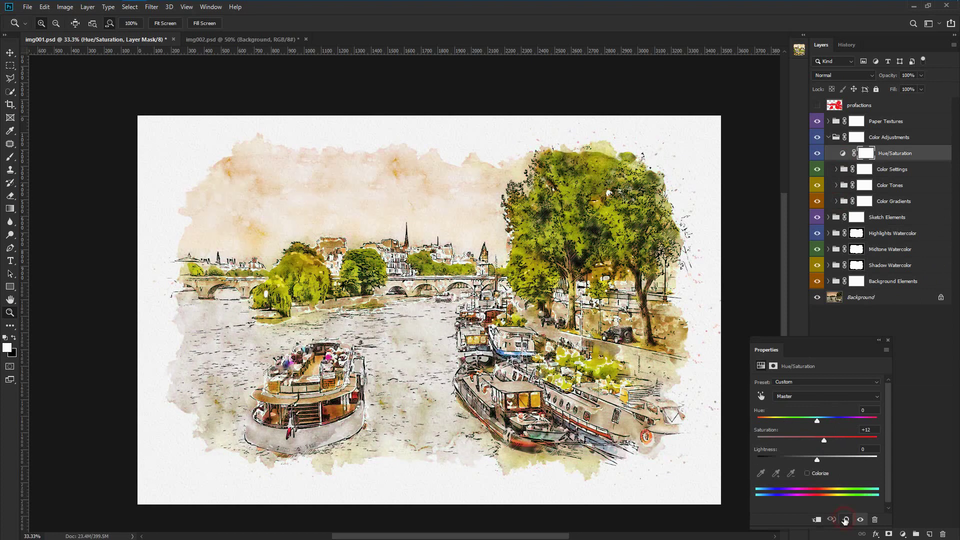
pyautogui.click(887, 341)
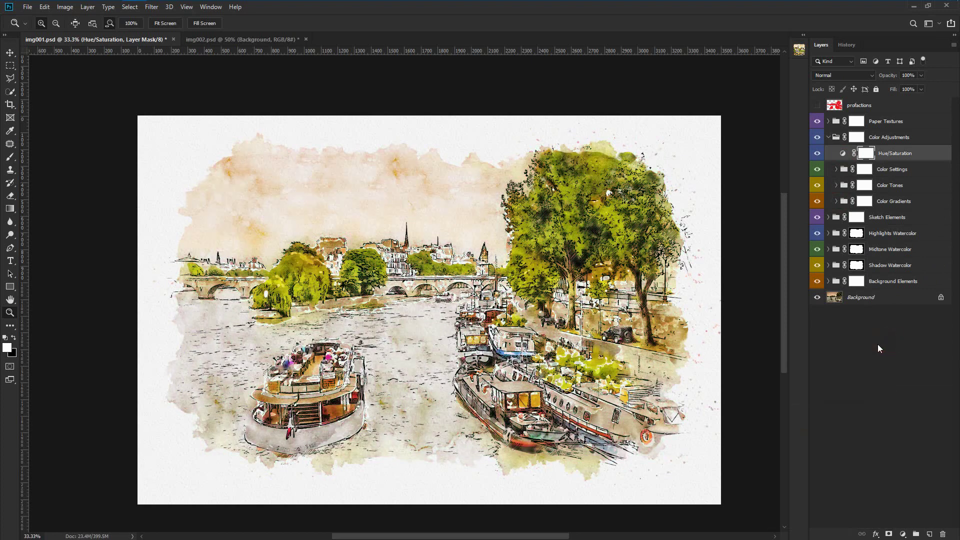
pyautogui.click(876, 344)
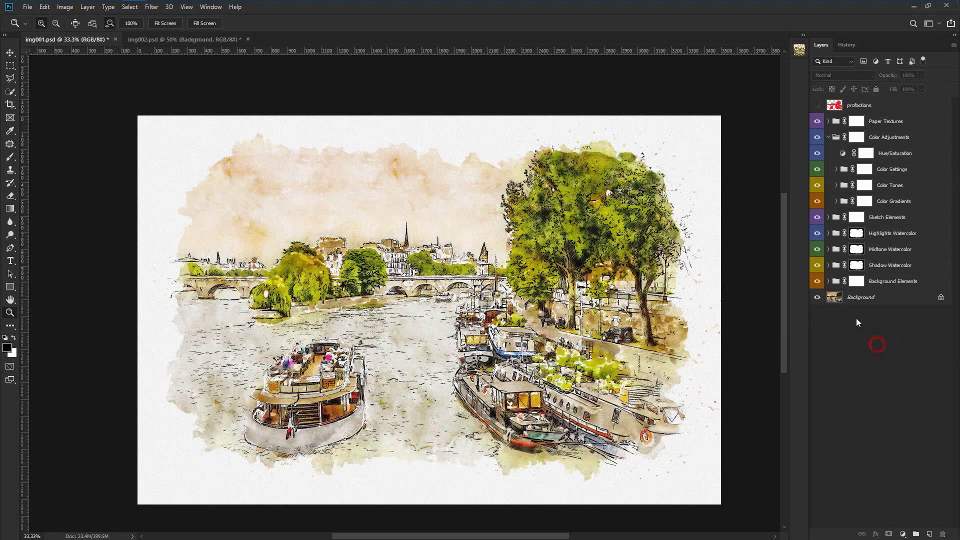
pyautogui.click(828, 281)
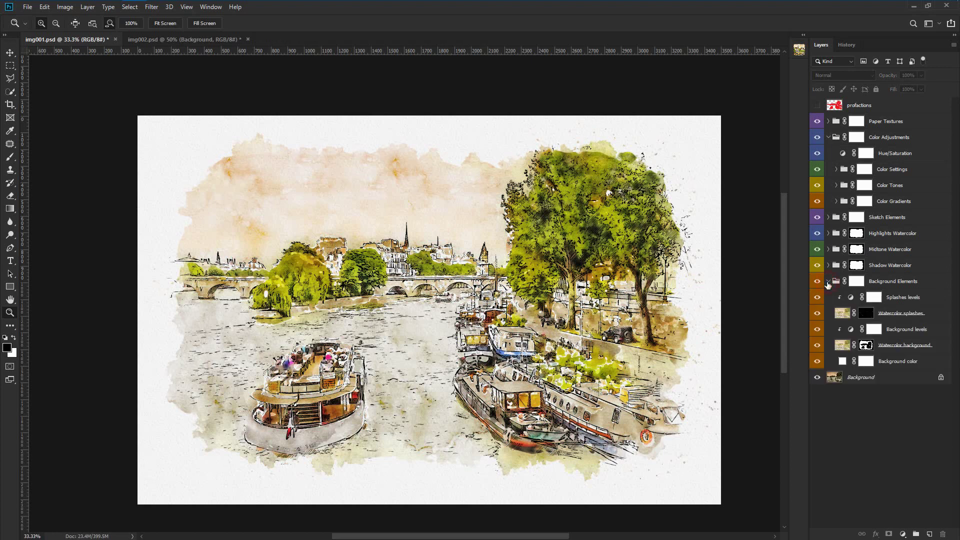
pyautogui.click(868, 347)
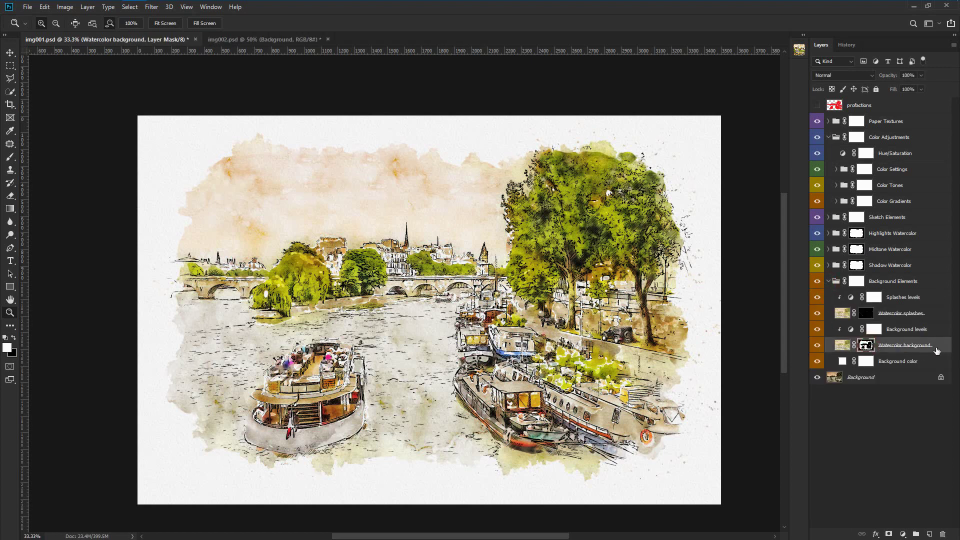
pyautogui.click(10, 157)
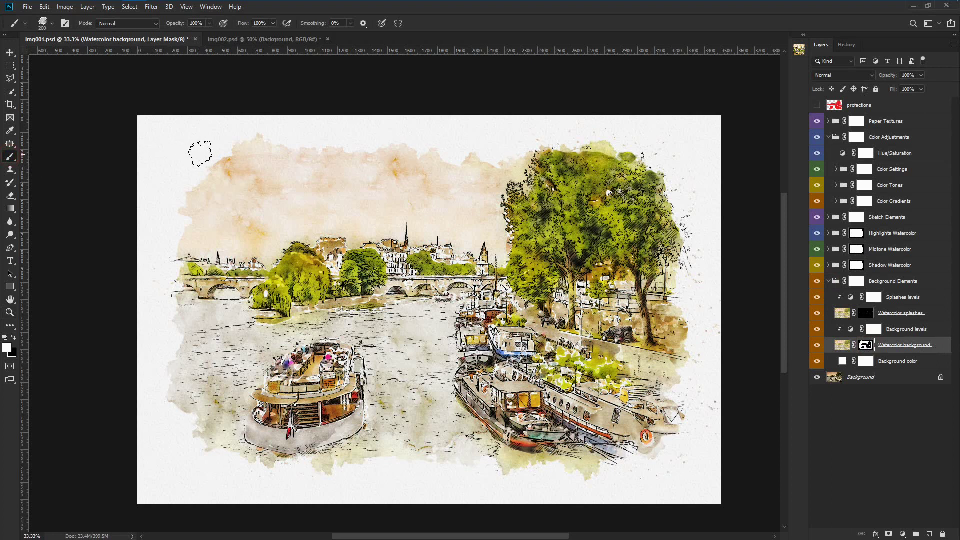
pyautogui.moveTo(192, 143)
pyautogui.mouseDown()
pyautogui.moveTo(190, 250)
pyautogui.moveTo(173, 325)
pyautogui.moveTo(184, 457)
pyautogui.moveTo(261, 455)
pyautogui.mouseUp()
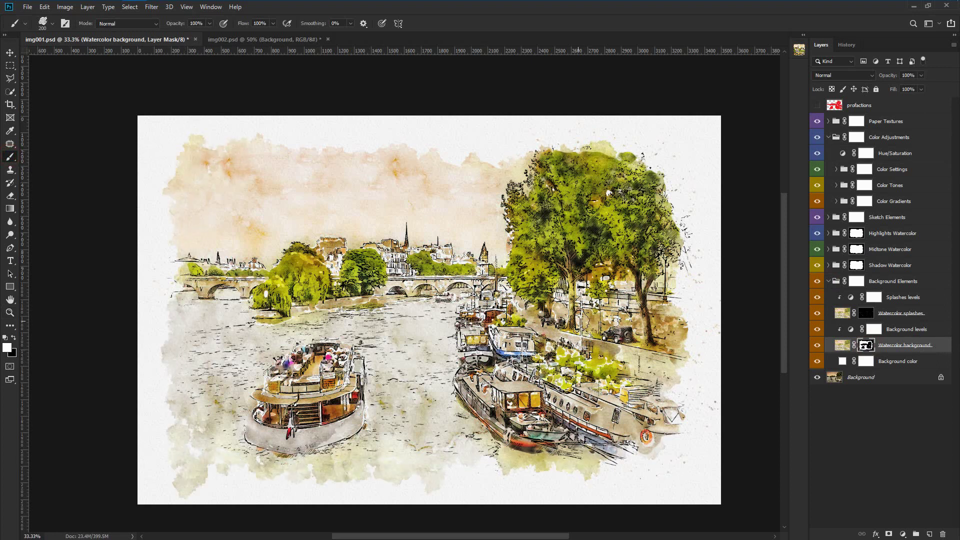
pyautogui.hotkey('ctrl', 'z')
pyautogui.moveTo(446, 153)
pyautogui.mouseDown()
pyautogui.moveTo(580, 143)
pyautogui.moveTo(695, 160)
pyautogui.moveTo(637, 168)
pyautogui.moveTo(682, 219)
pyautogui.moveTo(685, 280)
pyautogui.moveTo(713, 380)
pyautogui.mouseUp()
pyautogui.hotkey('ctrl', 'z')
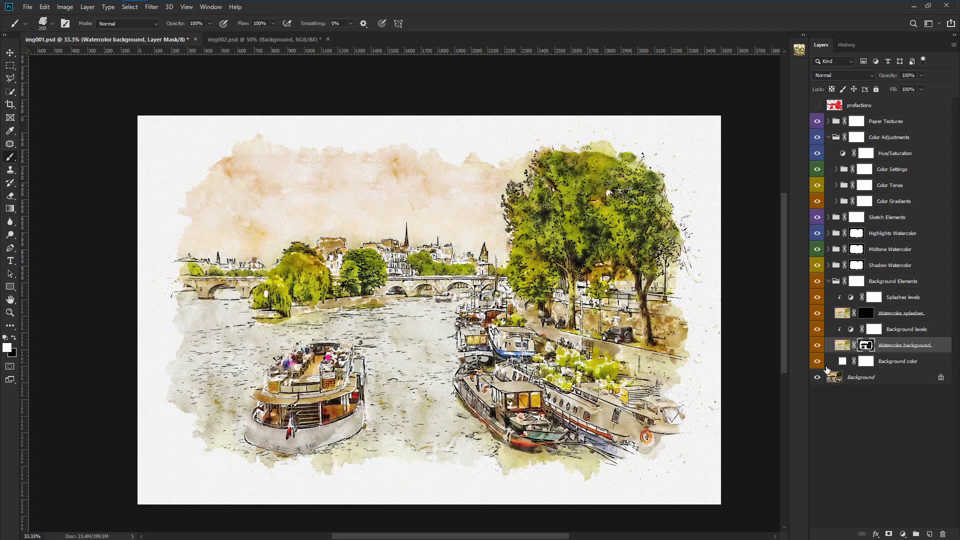
# Paint white on the Basic sketch mask at the left edge and beside the trees and boats.
pyautogui.click(832, 282)
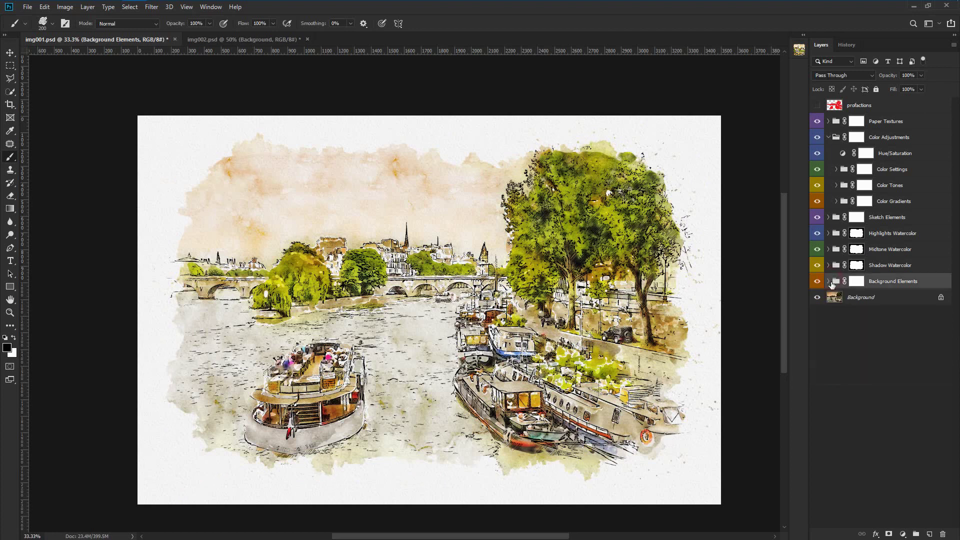
pyautogui.click(828, 218)
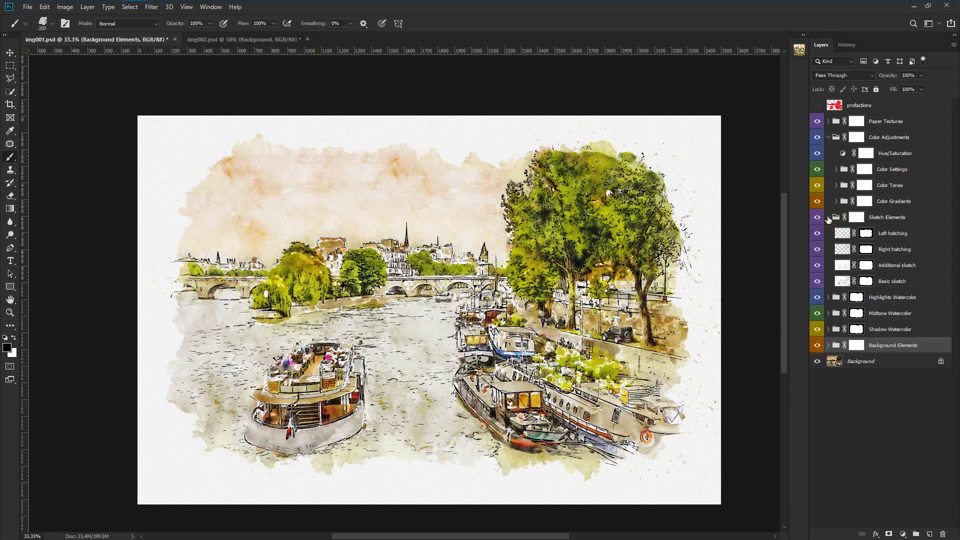
pyautogui.click(865, 282)
pyautogui.press('x')
pyautogui.moveTo(172, 261); pyautogui.dragTo(147, 294)
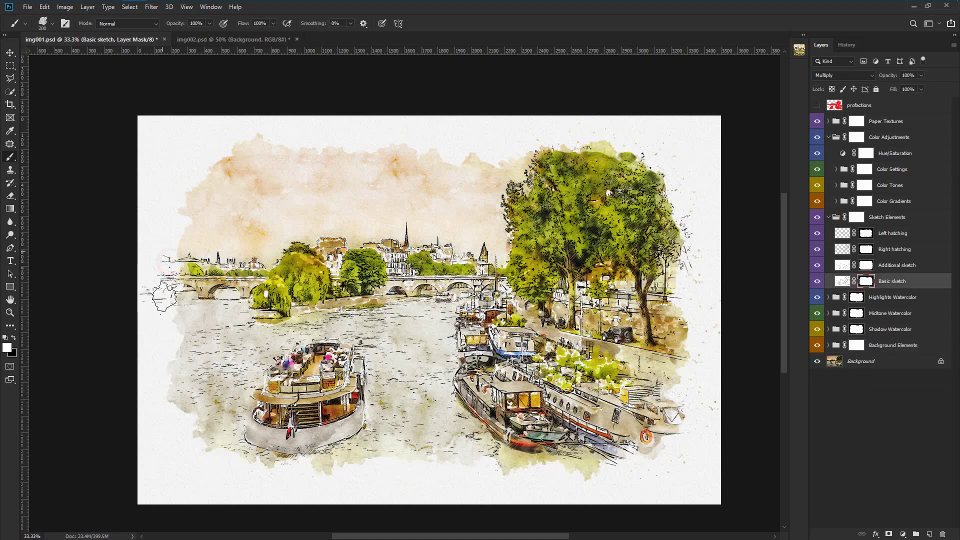
pyautogui.moveTo(689, 227)
pyautogui.mouseDown()
pyautogui.moveTo(665, 436)
pyautogui.moveTo(619, 475)
pyautogui.mouseUp()
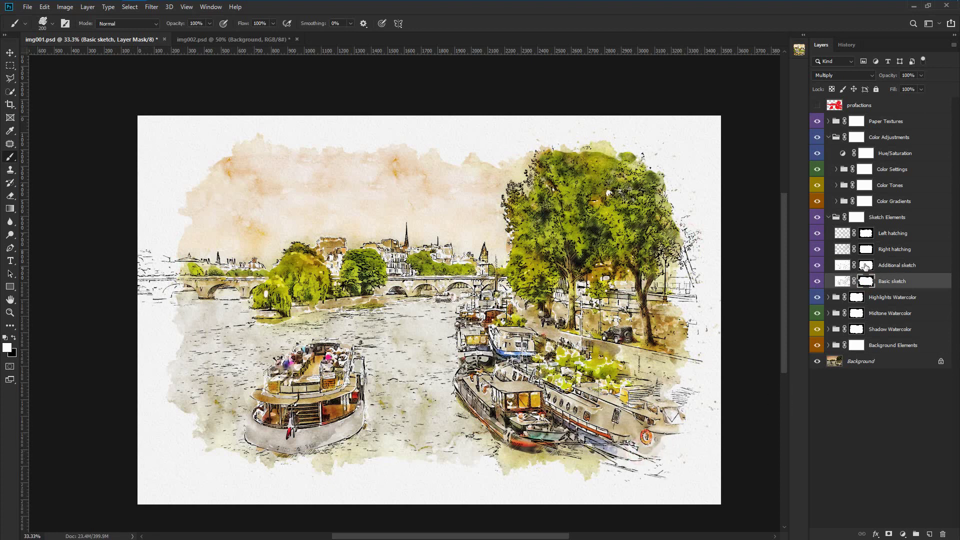
# Paint extra lines on the Additional sketch mask along the left edge and below the right-hand boats.
pyautogui.click(866, 265)
pyautogui.moveTo(163, 311); pyautogui.dragTo(176, 265)
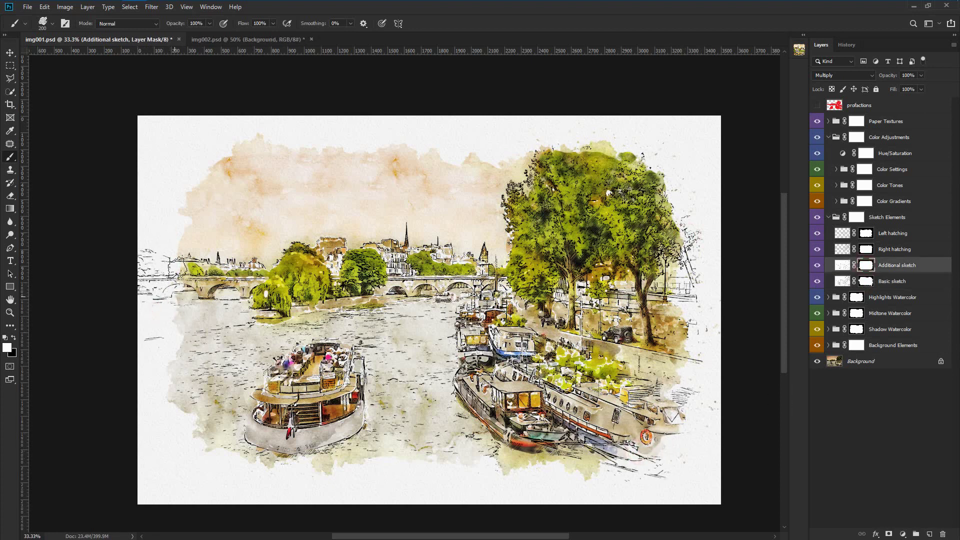
pyautogui.moveTo(595, 455)
pyautogui.mouseDown()
pyautogui.moveTo(671, 344)
pyautogui.moveTo(705, 201)
pyautogui.moveTo(665, 178)
pyautogui.mouseUp()
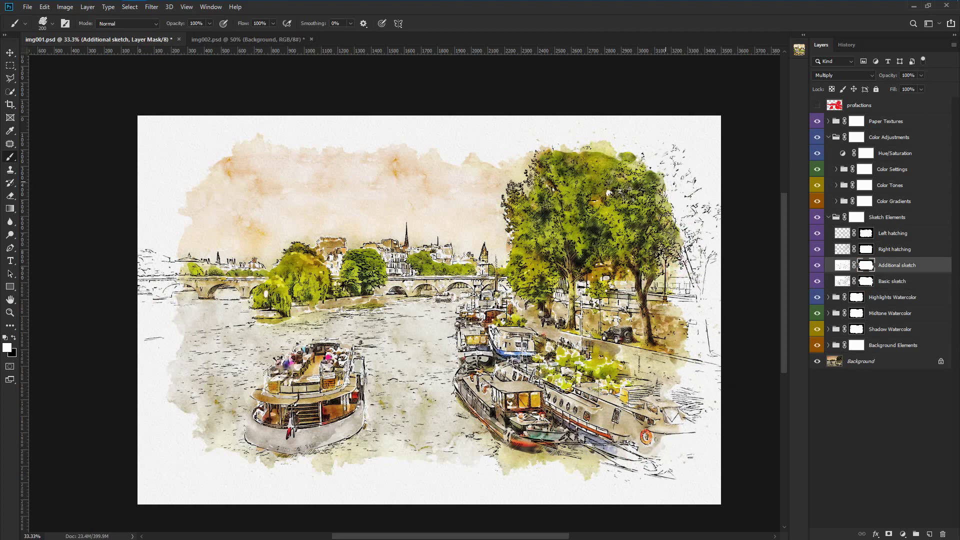
pyautogui.click(816, 266)
pyautogui.click(817, 281)
pyautogui.click(827, 219)
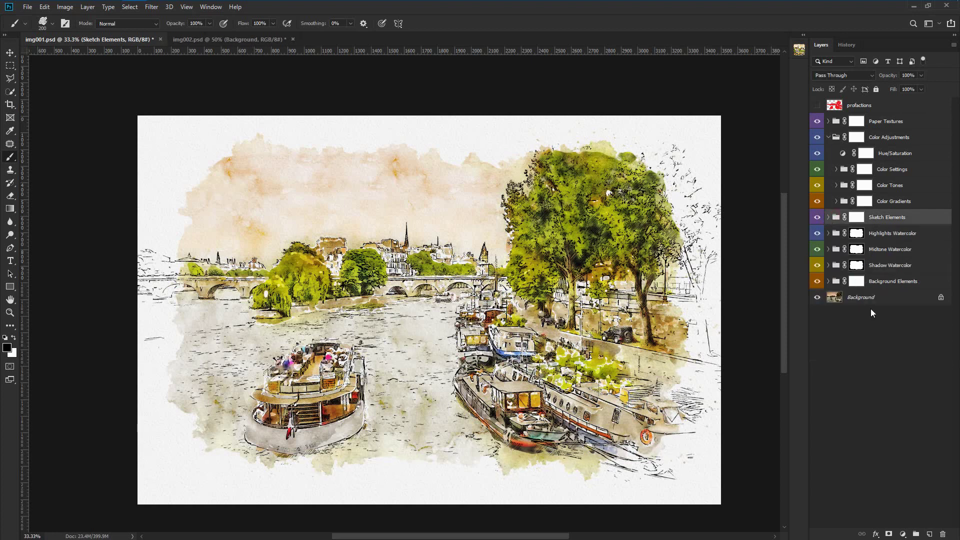